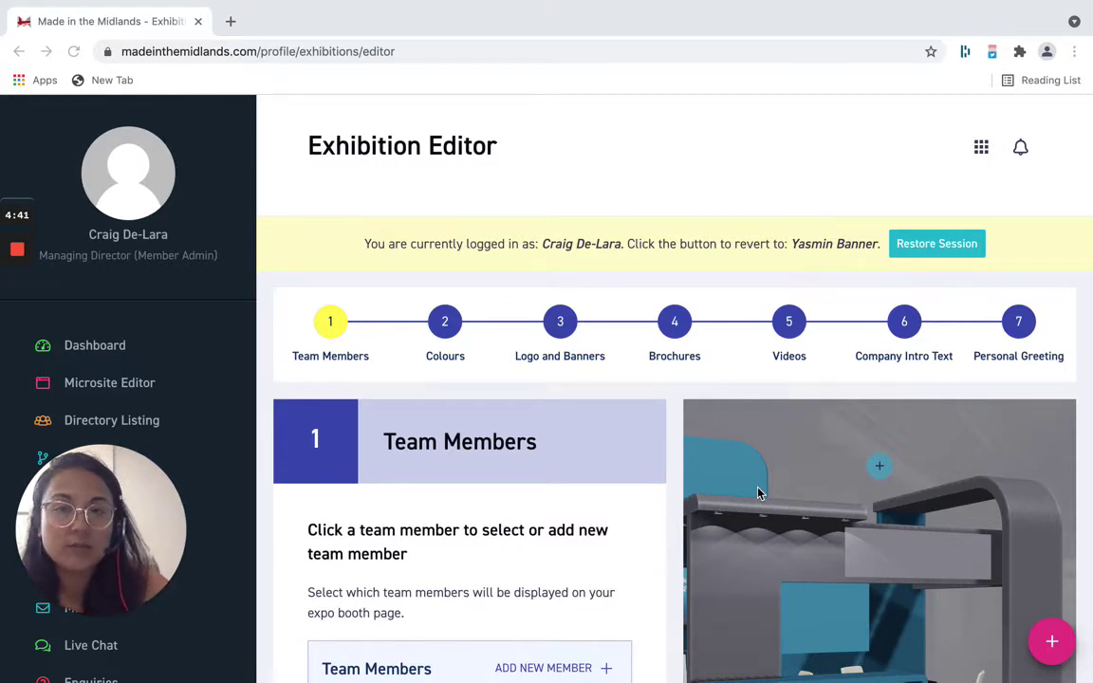
- Scroll down and back up through the Team Members step of the Exhibition Editor
scroll(166, 408, down, 3)
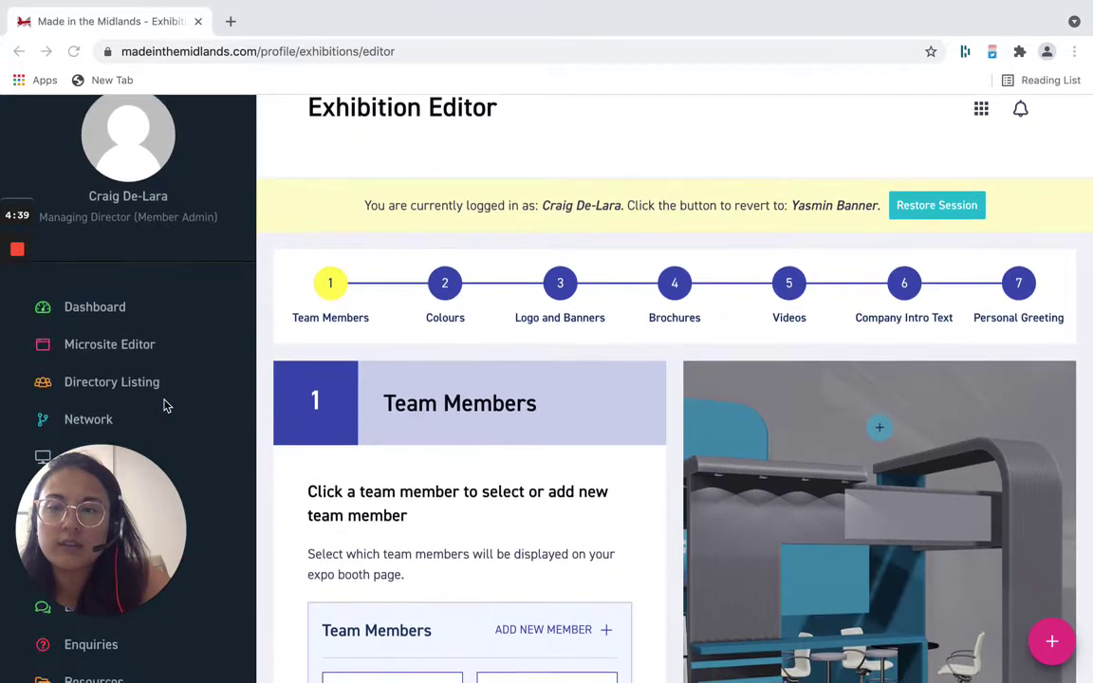
scroll(164, 406, up, 1)
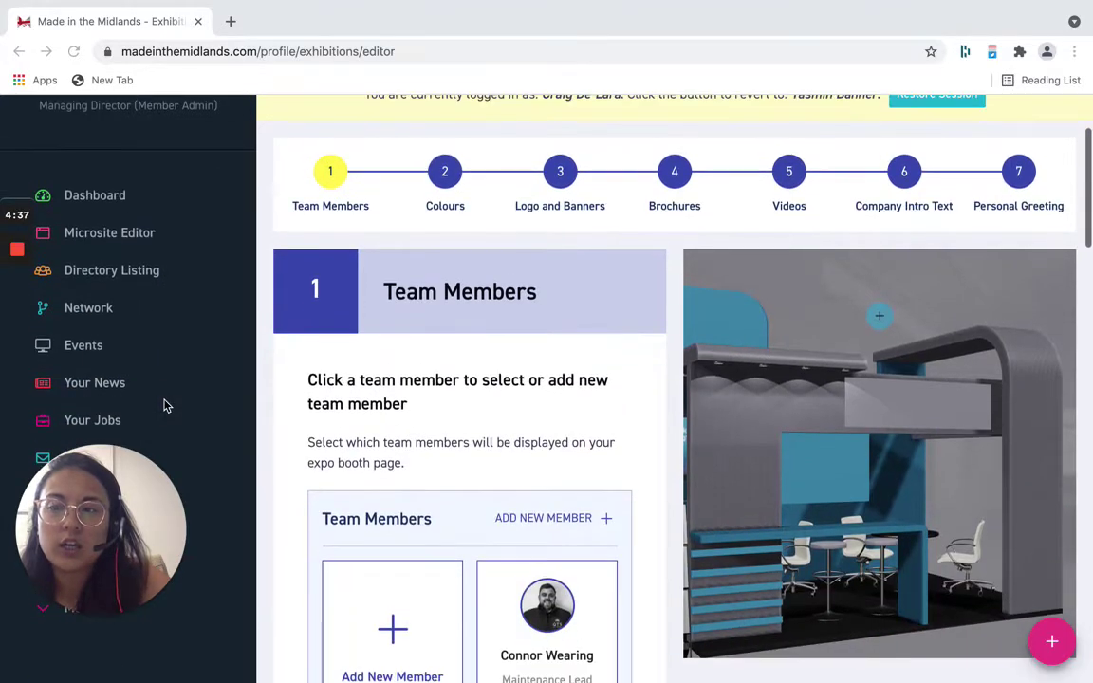
- Return to the member dashboard, then go to Virtual Expos under the expanded More section
click(100, 196)
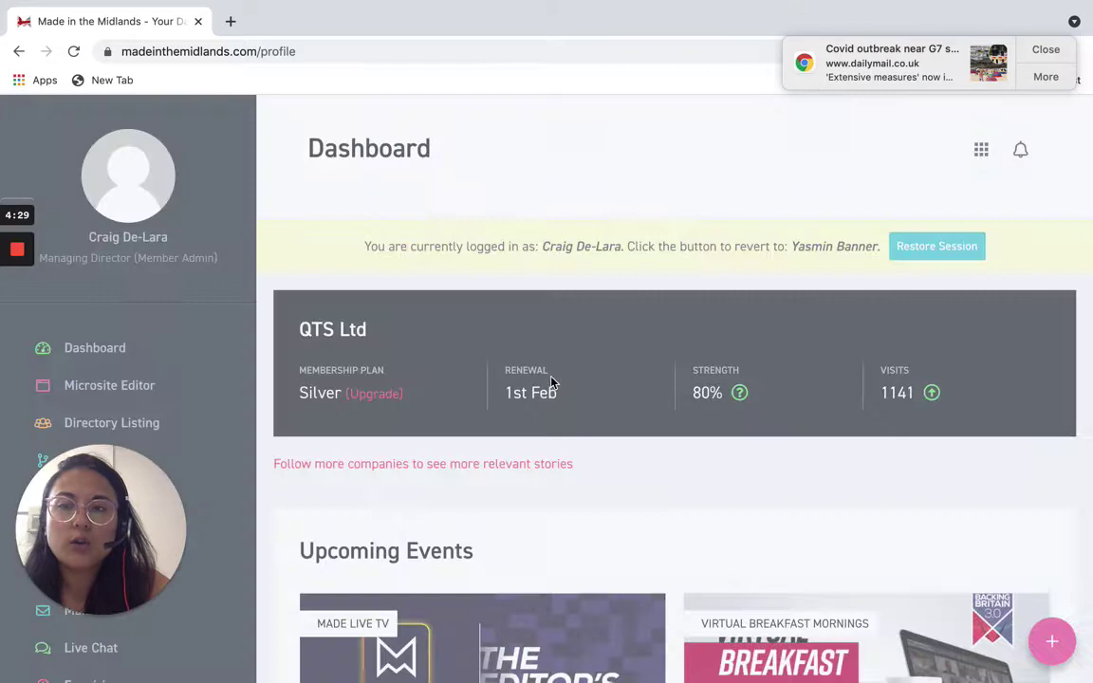
scroll(160, 352, down, 5)
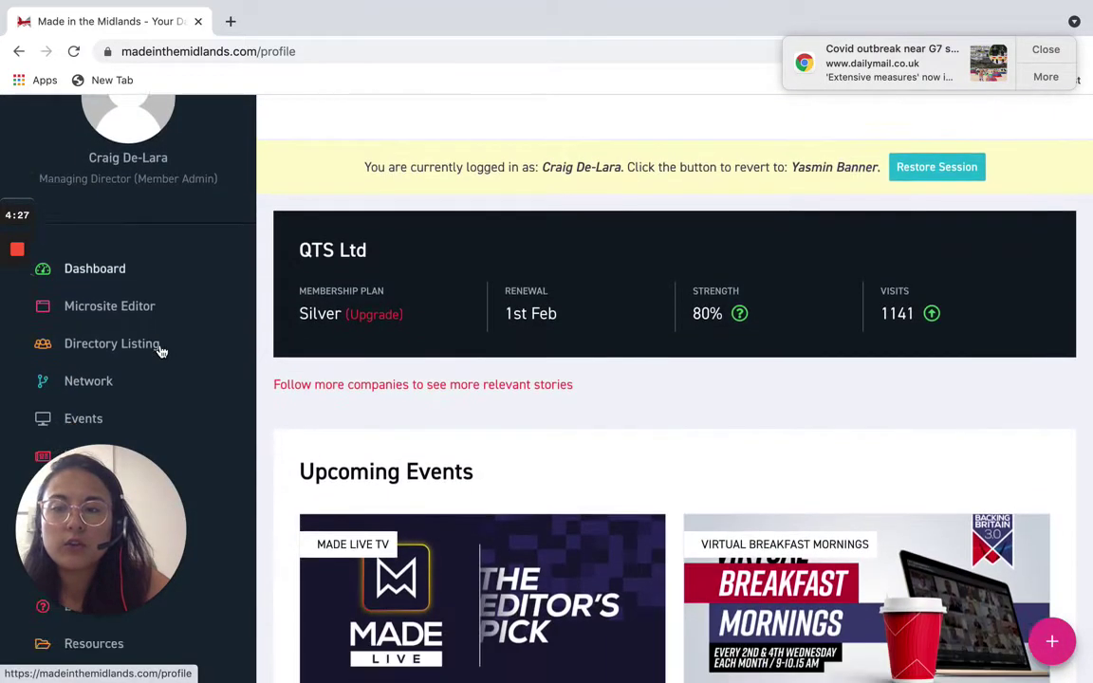
scroll(159, 351, down, 2)
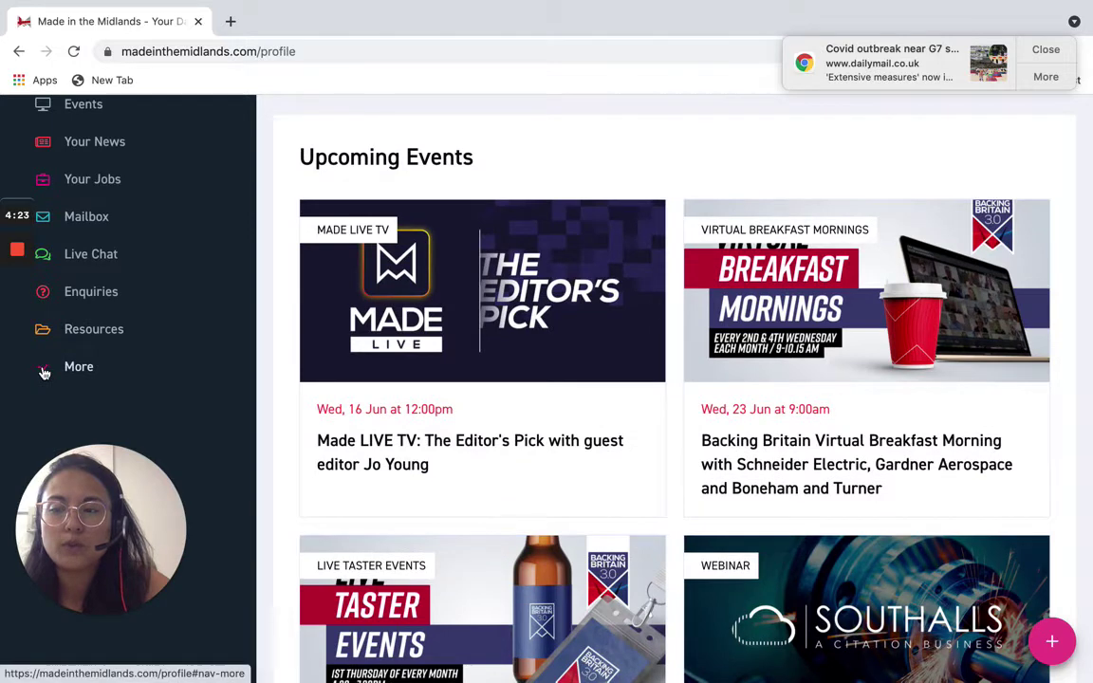
click(42, 370)
click(108, 405)
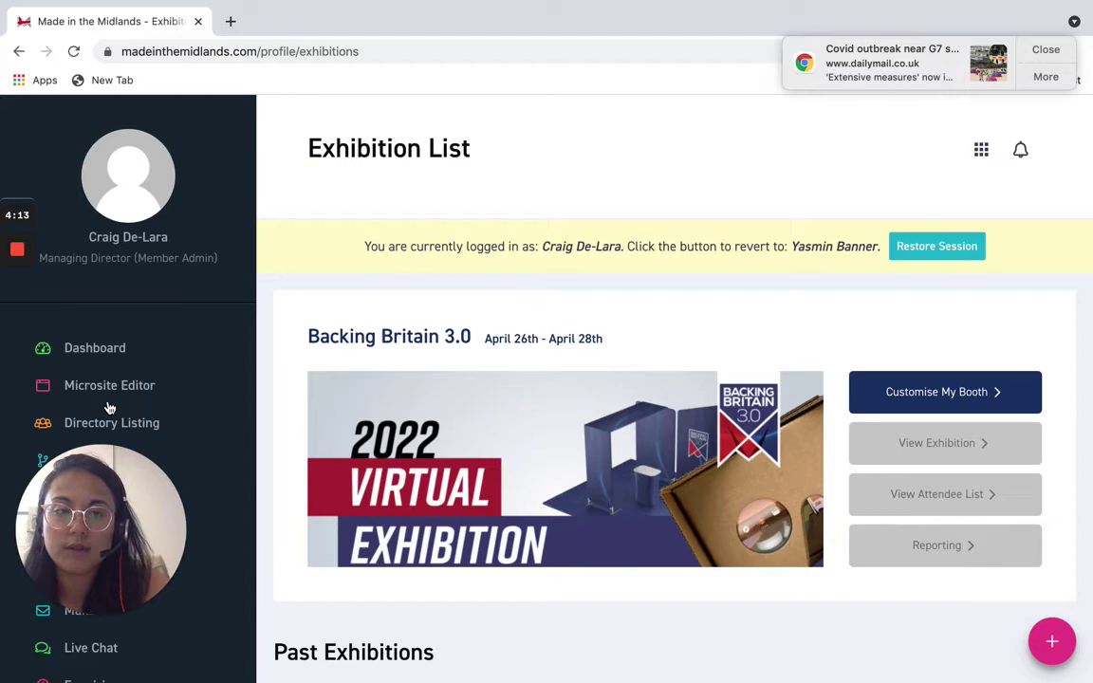
- Browse the Exhibition List and start customising the booth for Backing Britain 3.0
scroll(469, 449, down, 3)
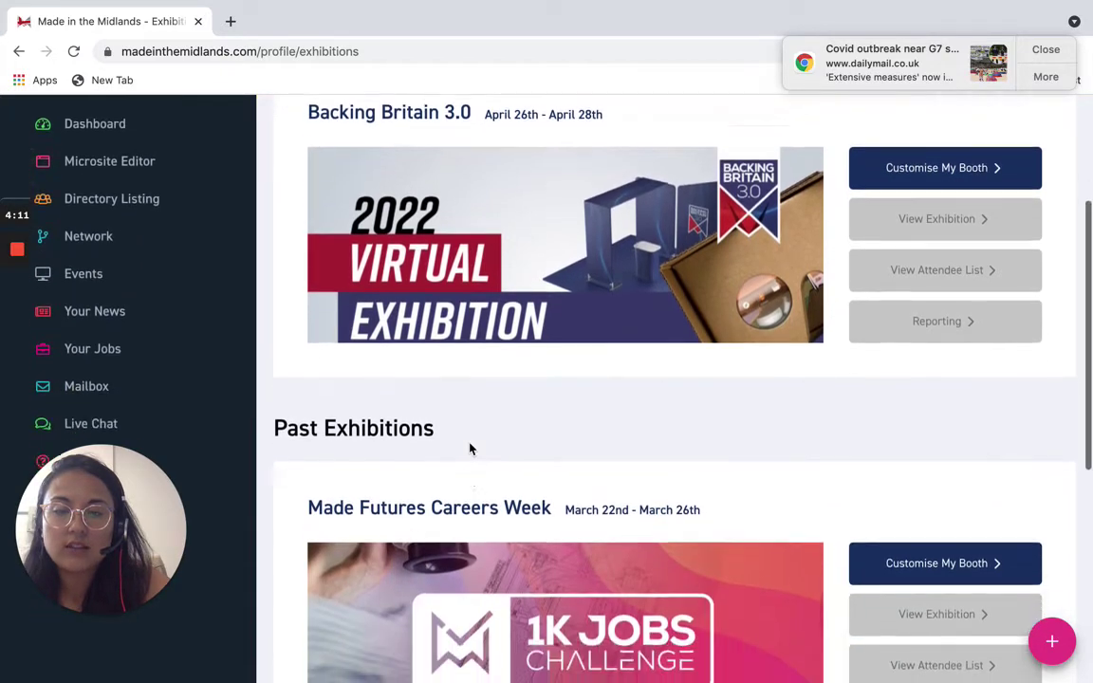
scroll(469, 449, down, 5)
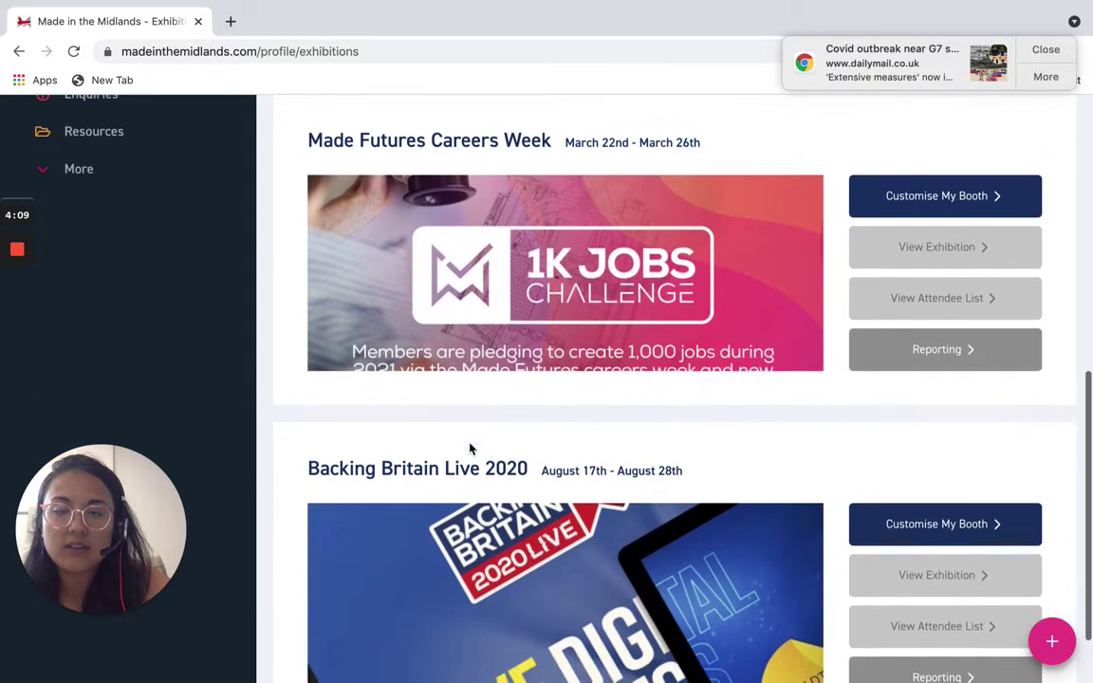
scroll(470, 447, down, 1)
scroll(446, 422, up, 1)
scroll(427, 405, down, 1)
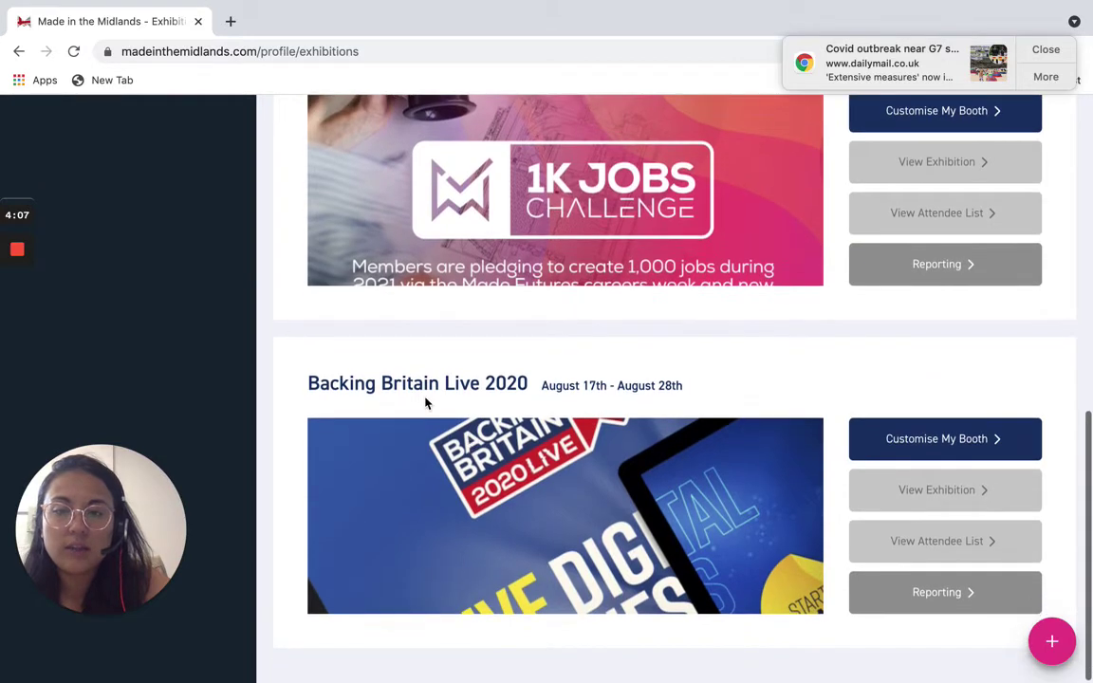
scroll(465, 427, up, 2)
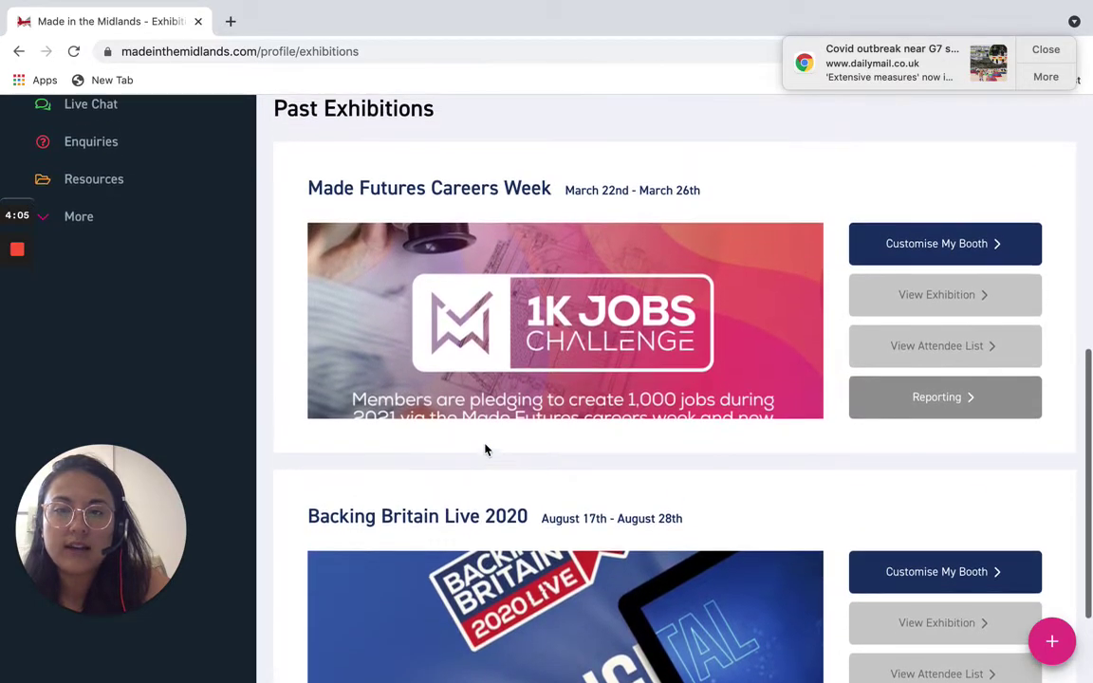
scroll(485, 450, up, 1)
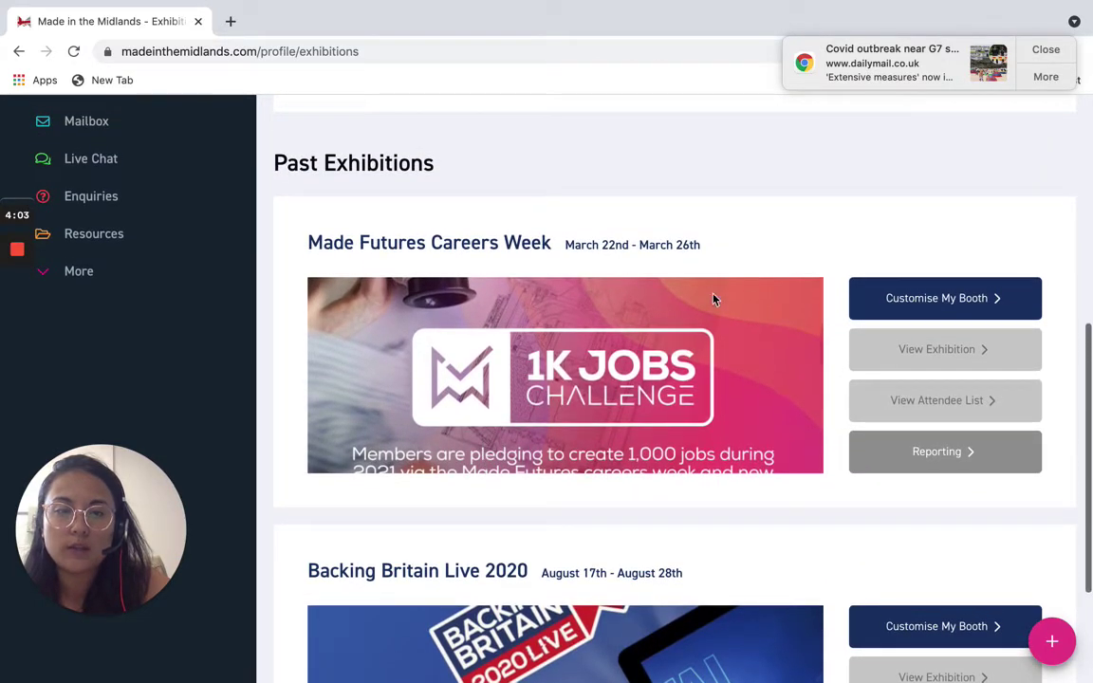
scroll(646, 282, up, 5)
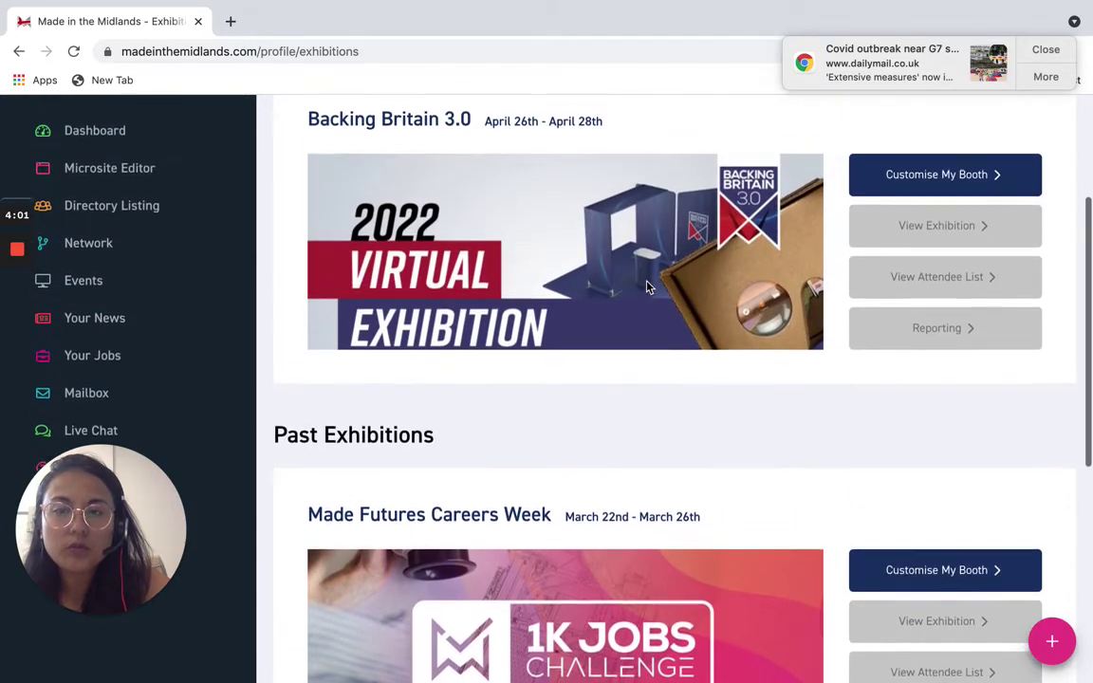
scroll(647, 287, up, 2)
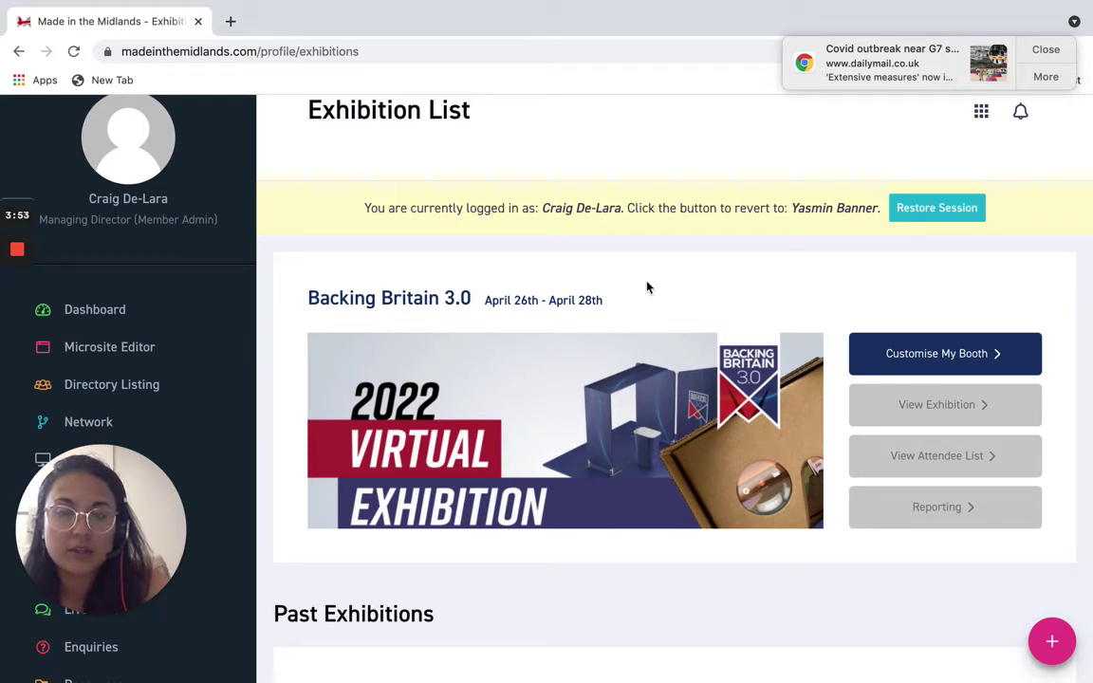
scroll(574, 432, down, 4)
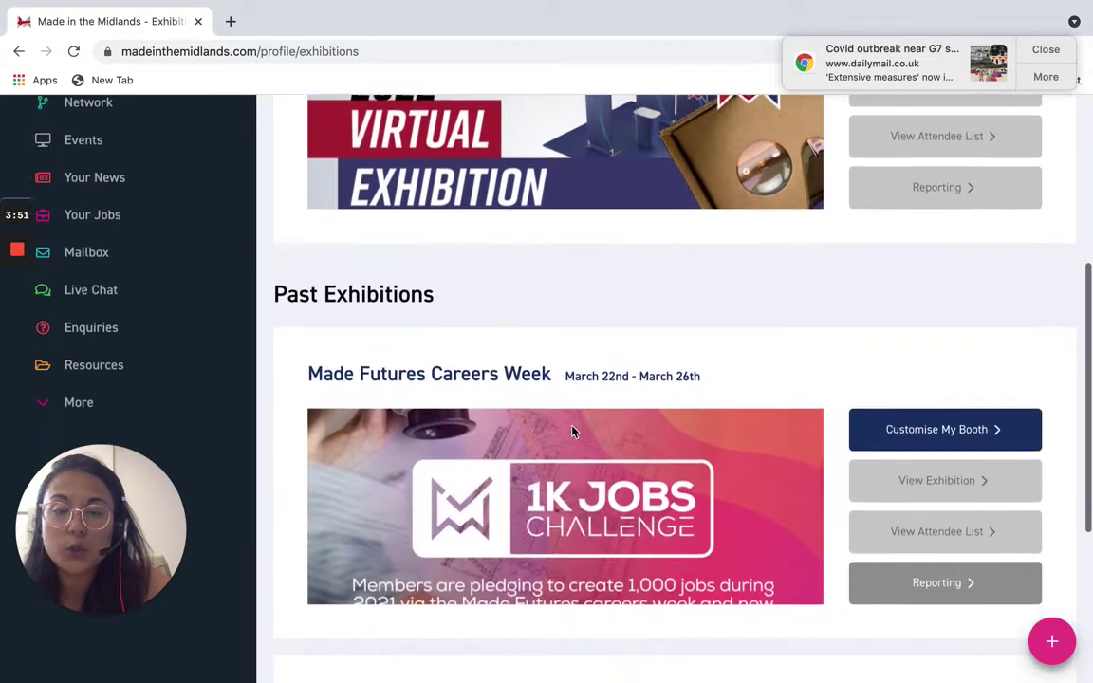
scroll(572, 432, down, 3)
scroll(572, 432, up, 5)
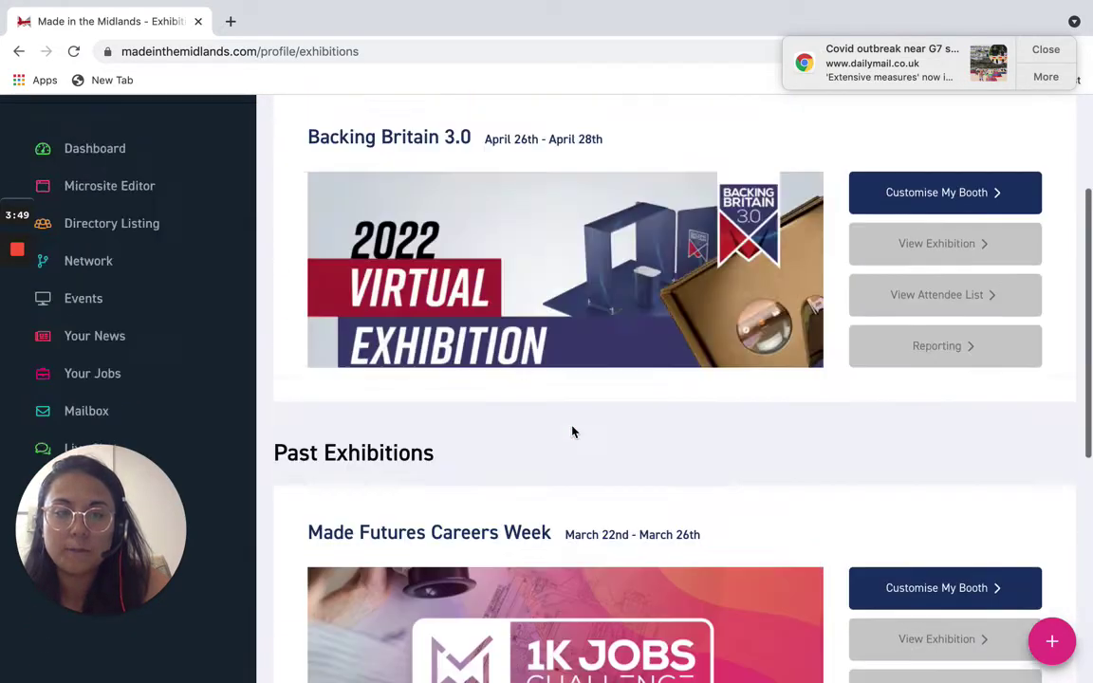
scroll(572, 432, up, 3)
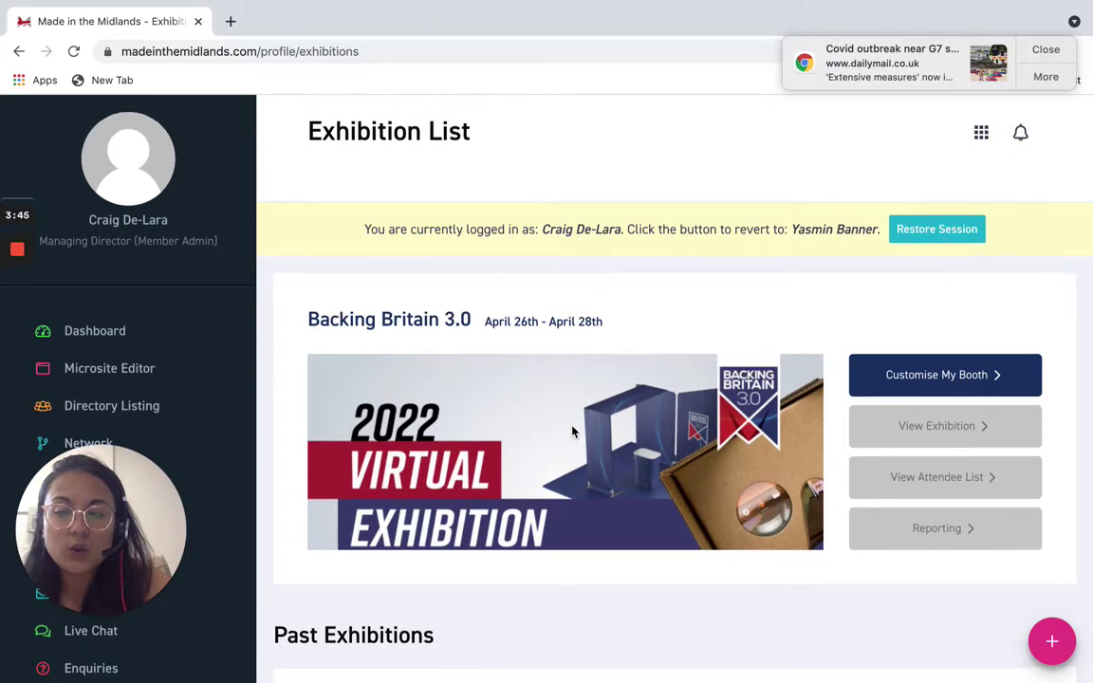
scroll(572, 432, up, 1)
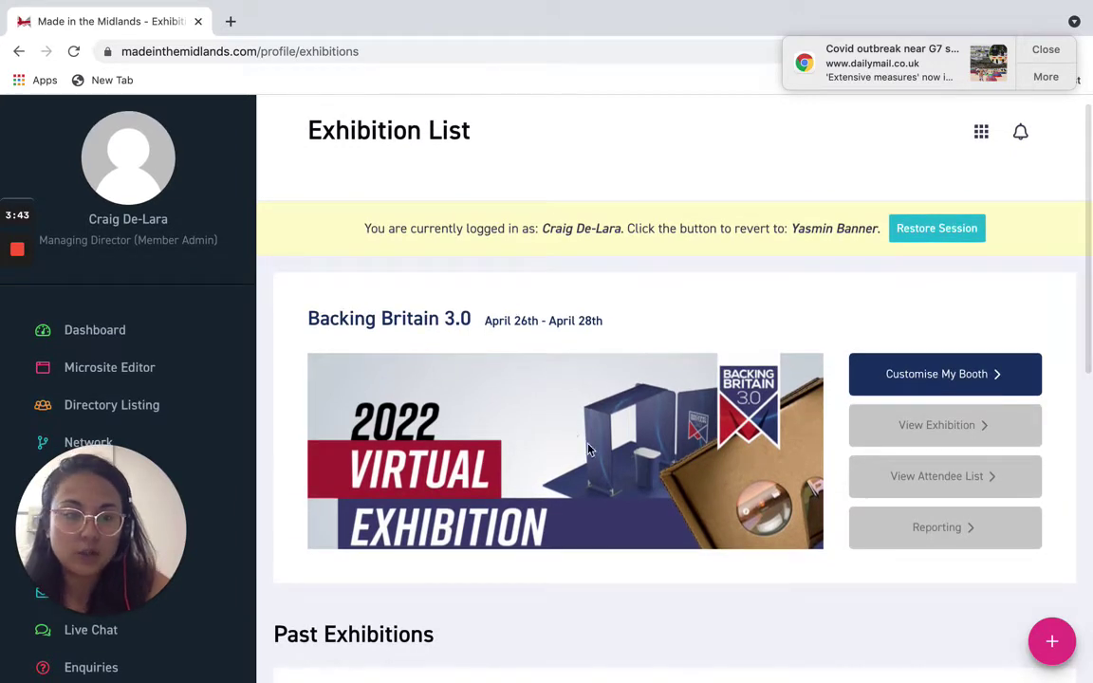
click(923, 395)
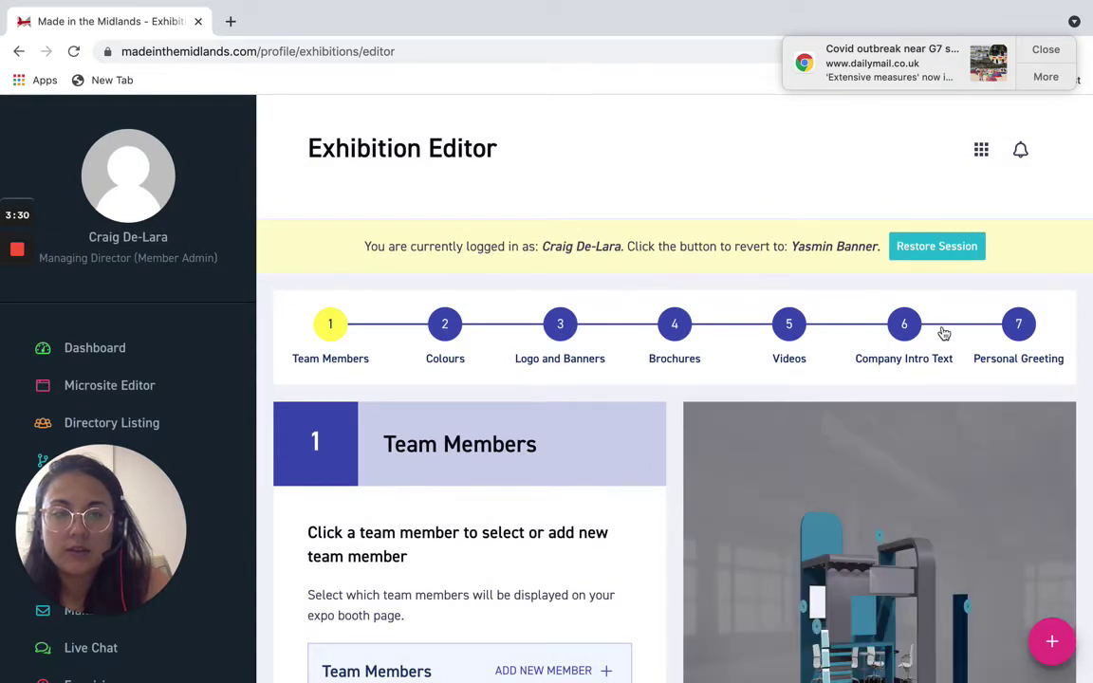
- Scroll through the staff cards to confirm which two members are ticked for the booth
scroll(571, 419, down, 3)
scroll(571, 419, up, 1)
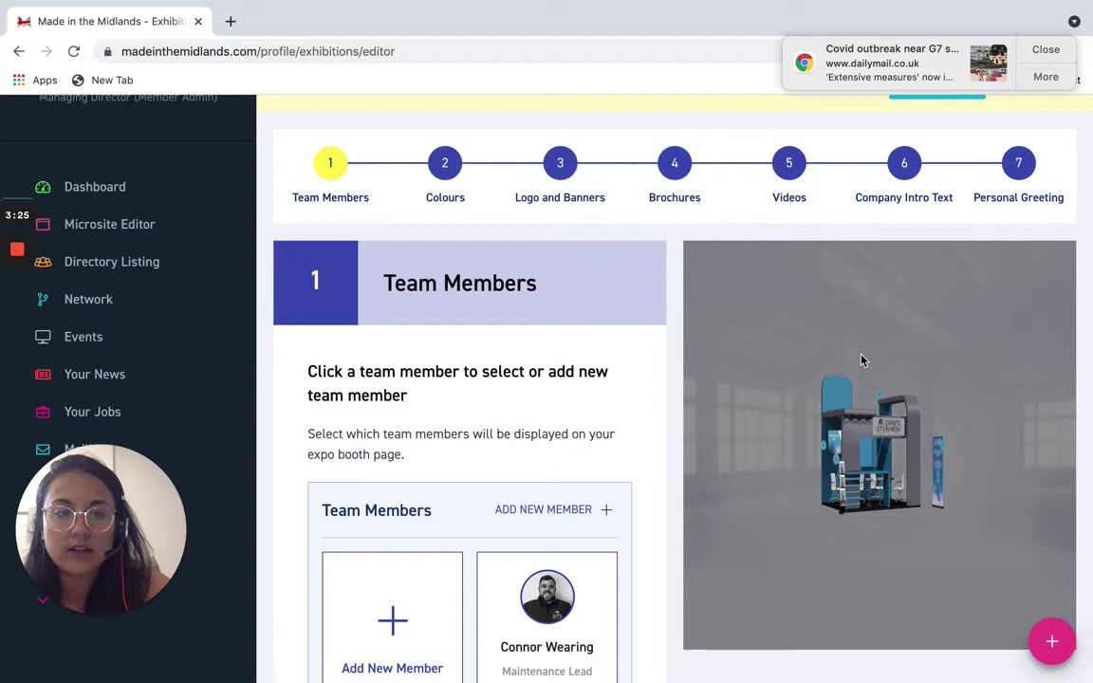
scroll(862, 360, up, 5)
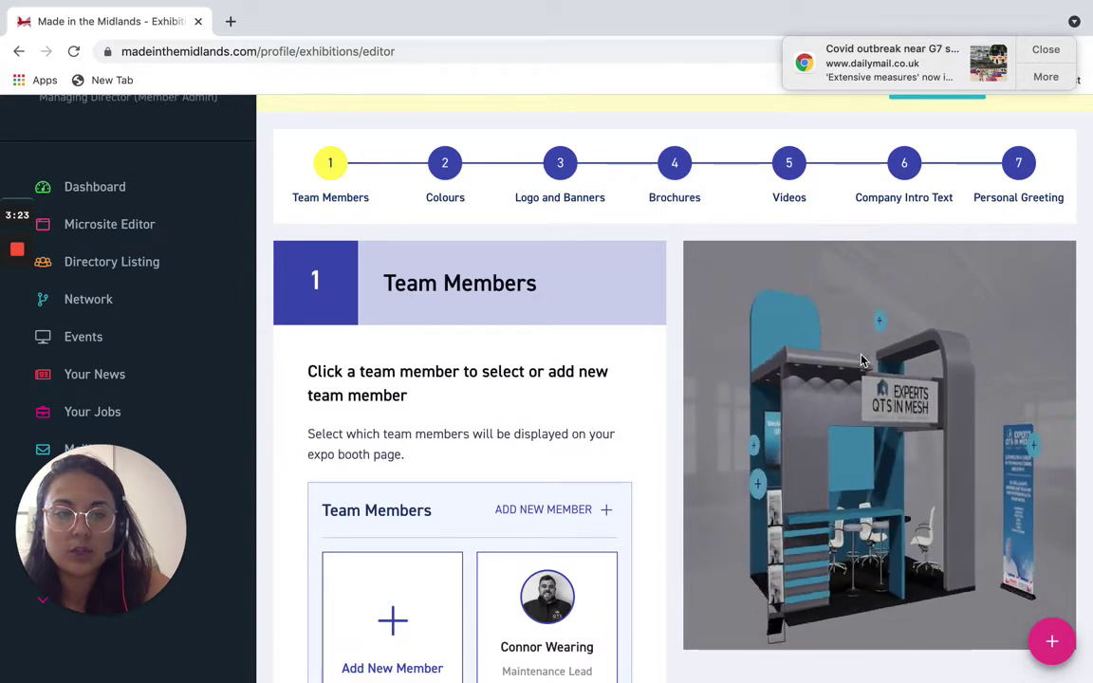
scroll(862, 360, down, 3)
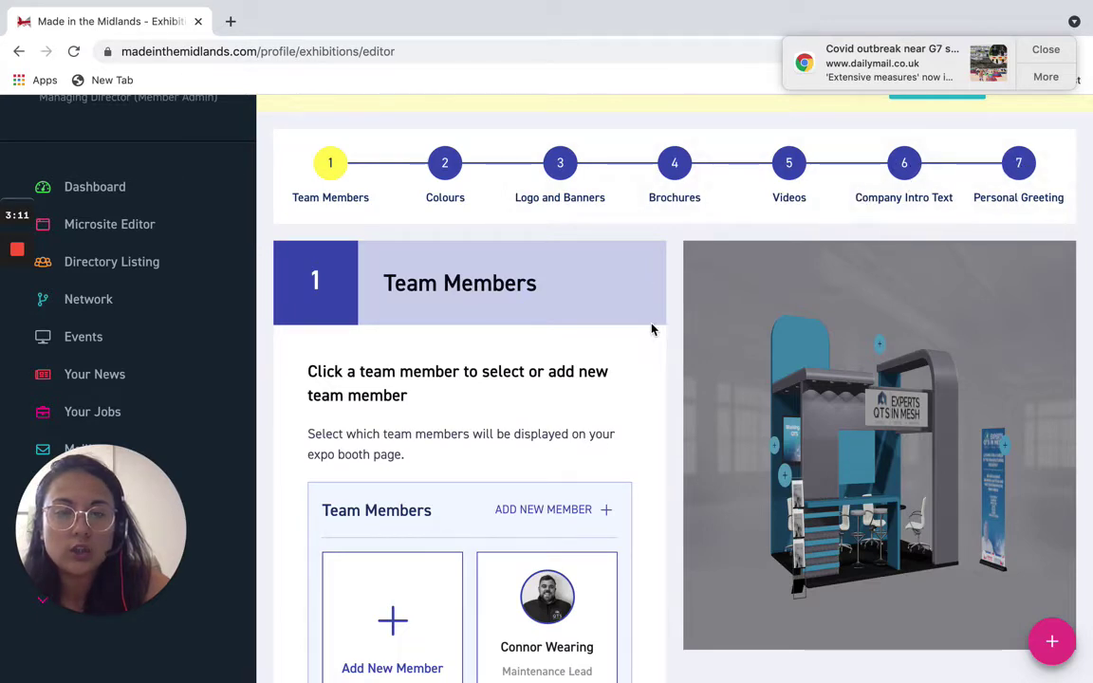
scroll(652, 329, down, 1)
scroll(652, 330, down, 2)
scroll(652, 330, up, 1)
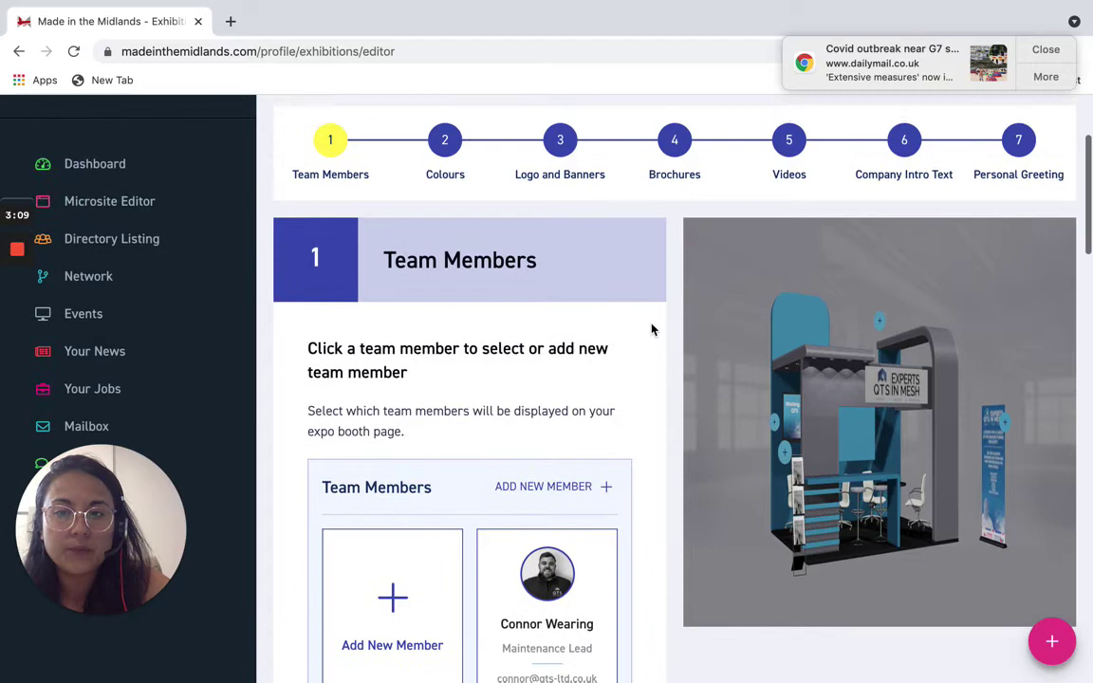
scroll(652, 329, down, 2)
scroll(652, 329, down, 5)
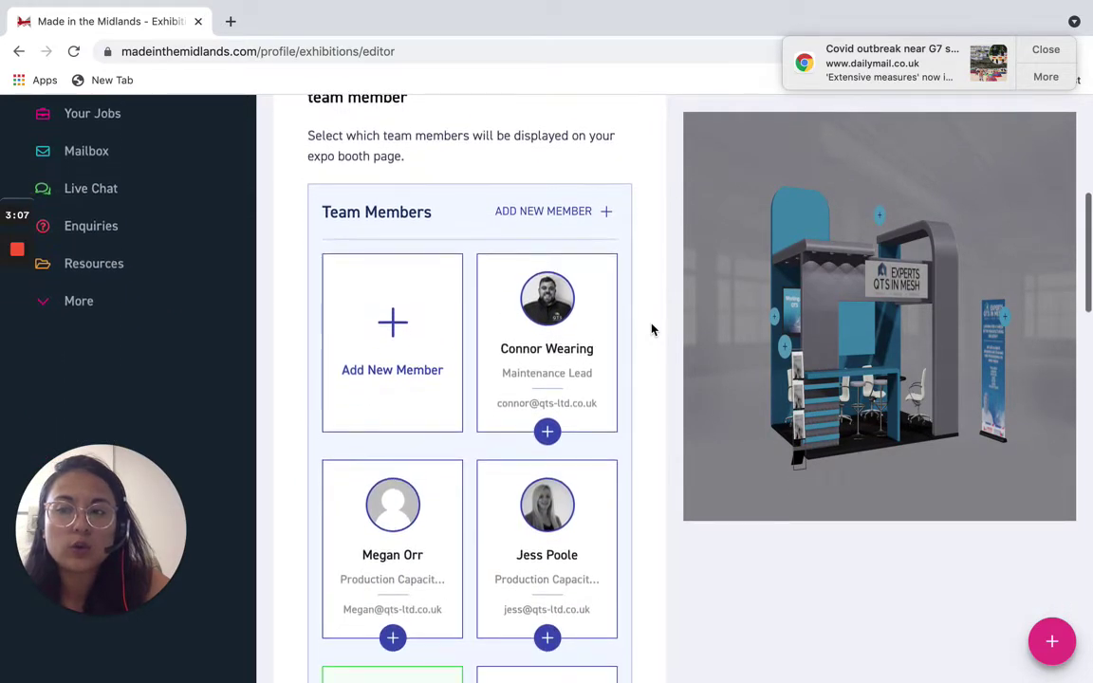
scroll(653, 329, down, 4)
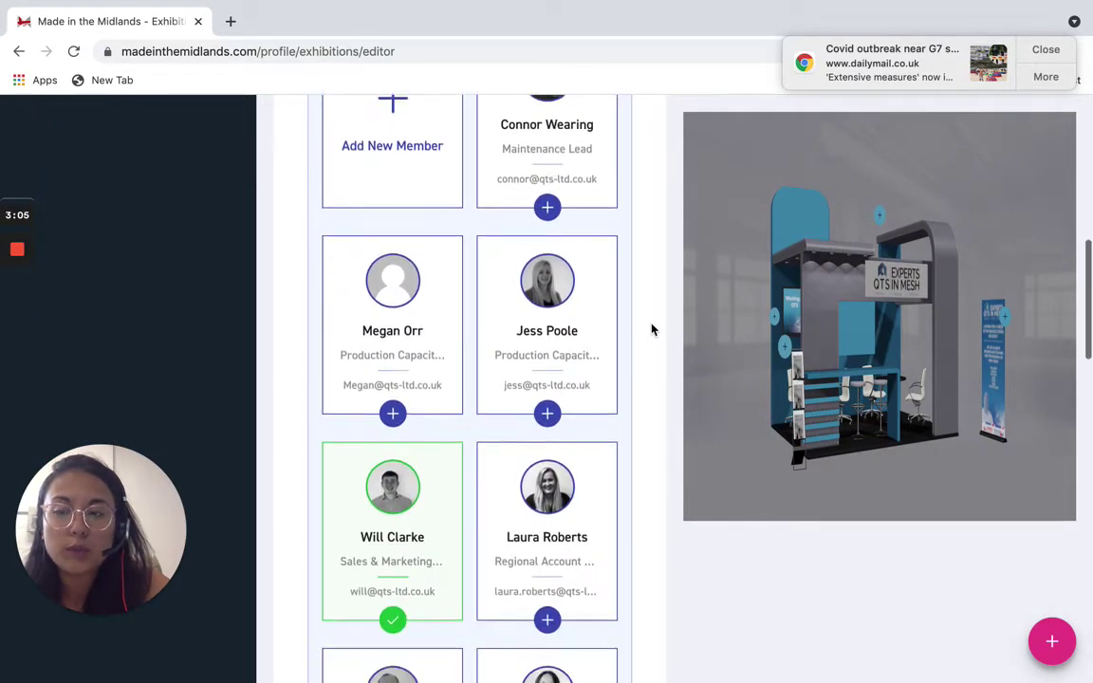
scroll(652, 330, down, 7)
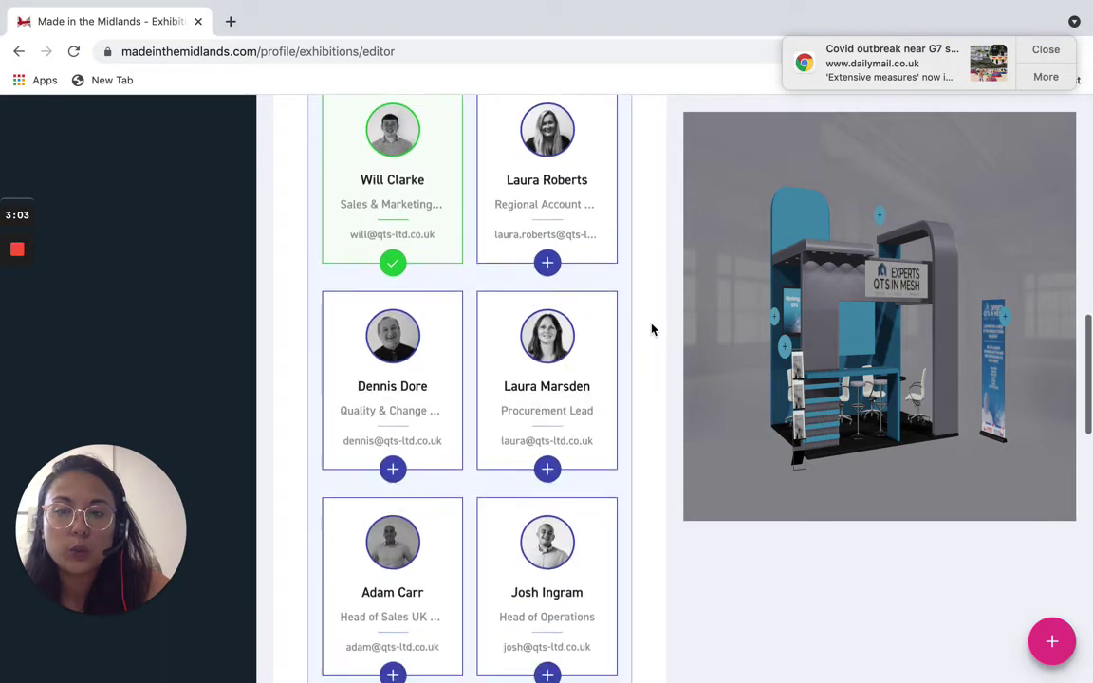
scroll(652, 330, down, 8)
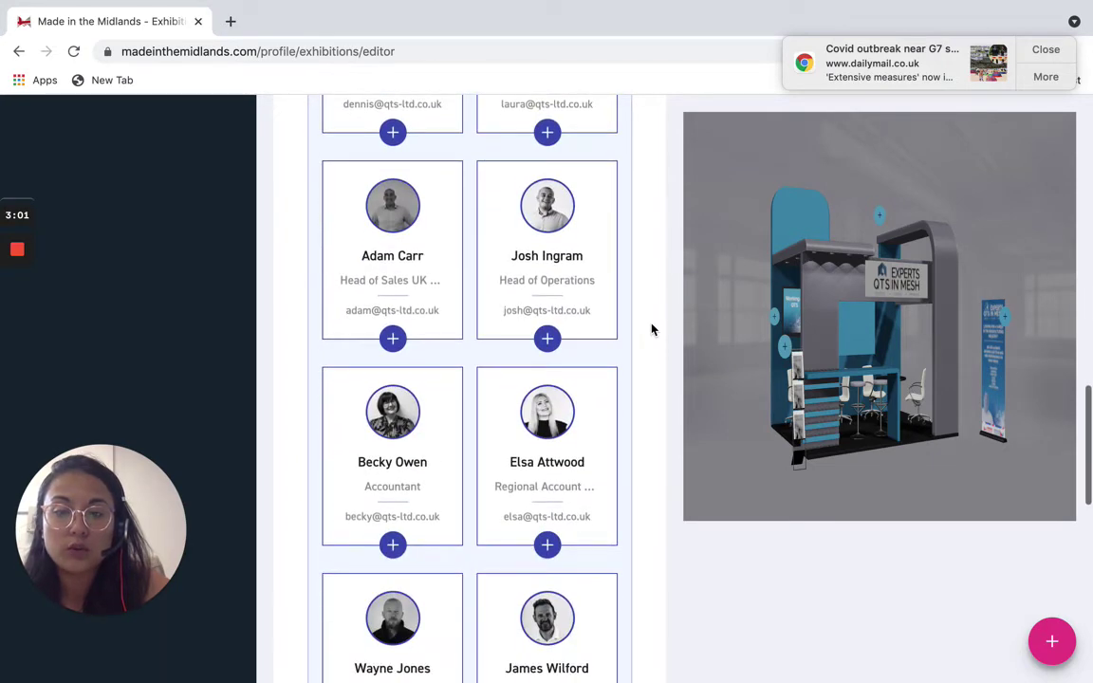
scroll(652, 330, down, 9)
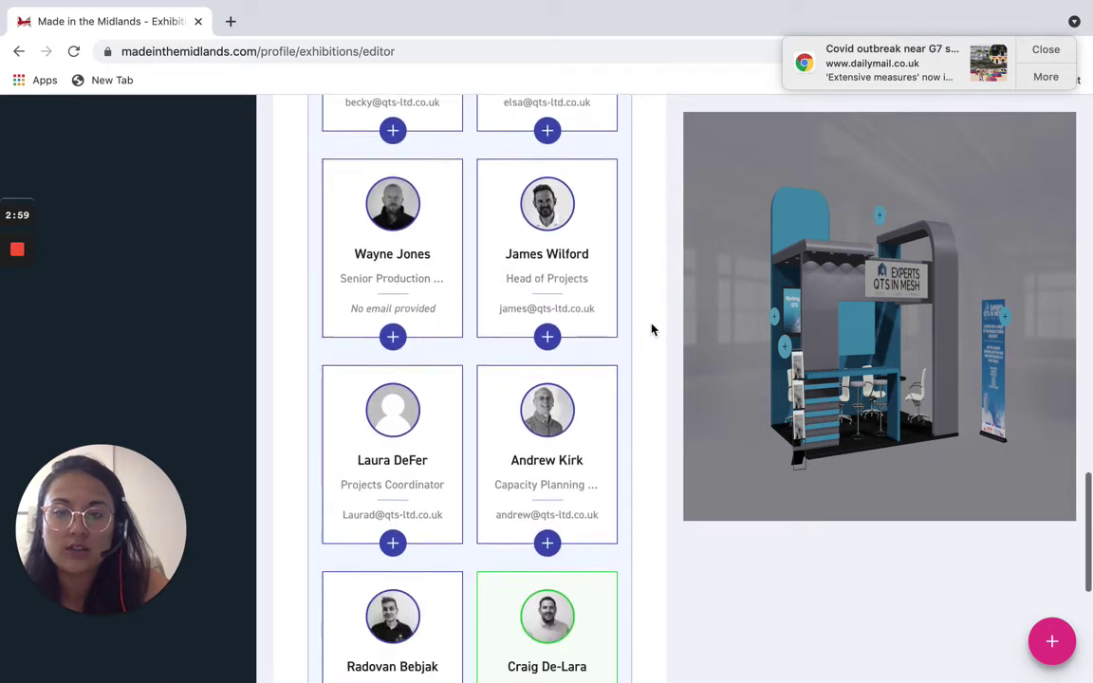
scroll(653, 329, down, 4)
scroll(652, 329, up, 10)
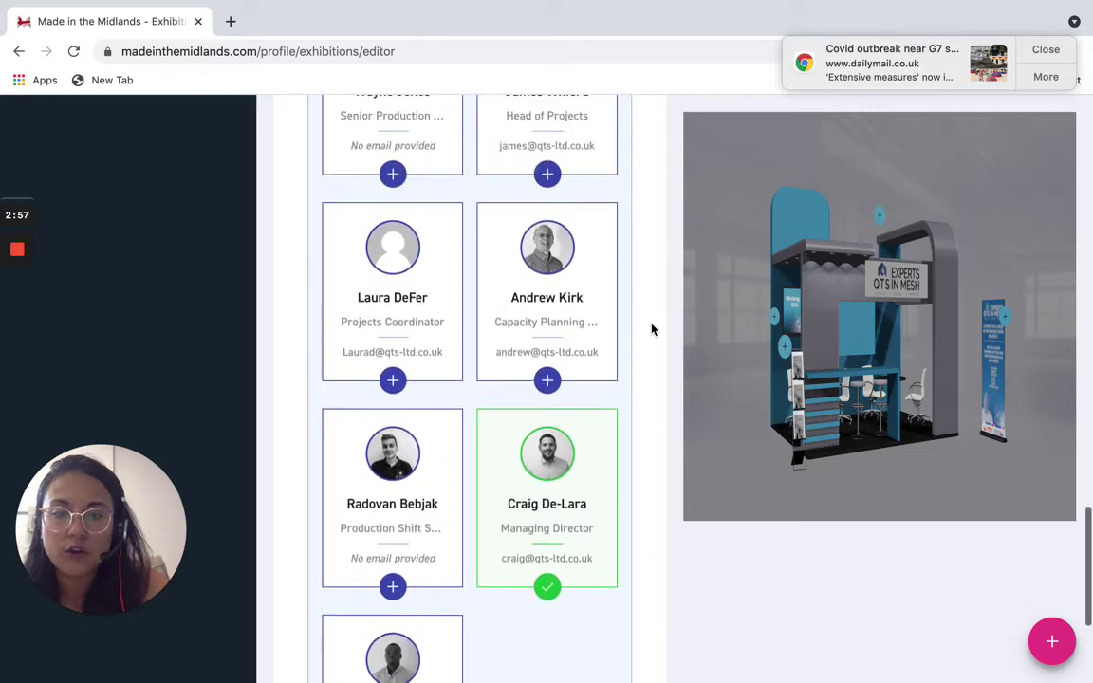
scroll(652, 330, up, 20)
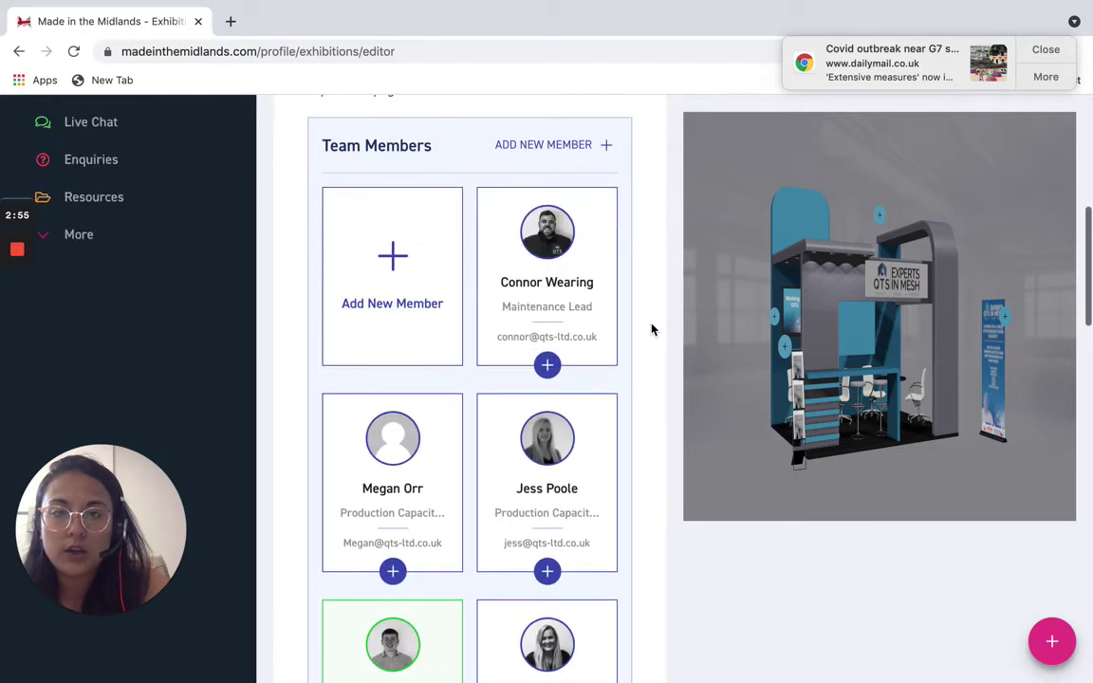
scroll(652, 330, up, 8)
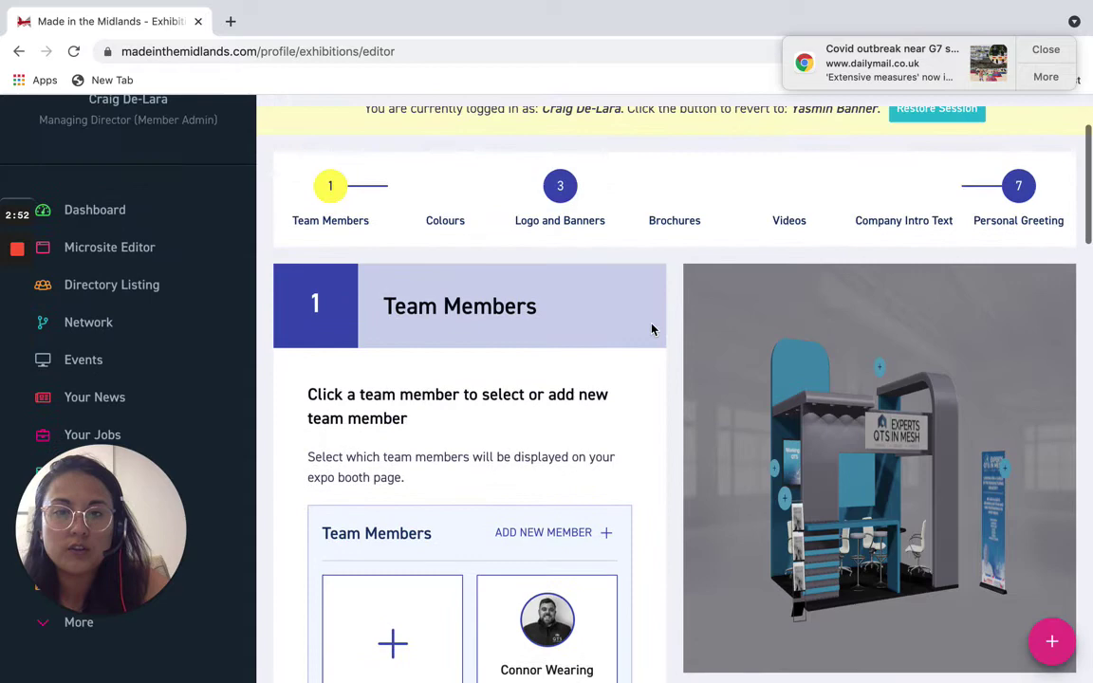
- Review the booth colour pickers in step 2, then go to step 3 with the QTS logo and banners
click(445, 203)
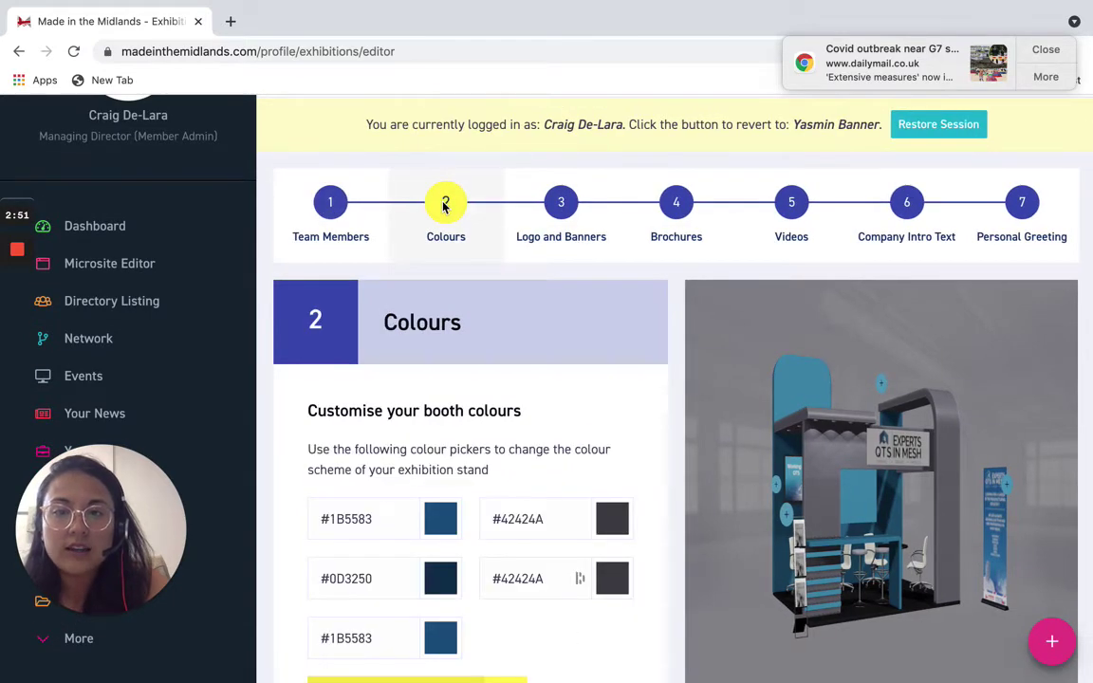
scroll(489, 535, down, 3)
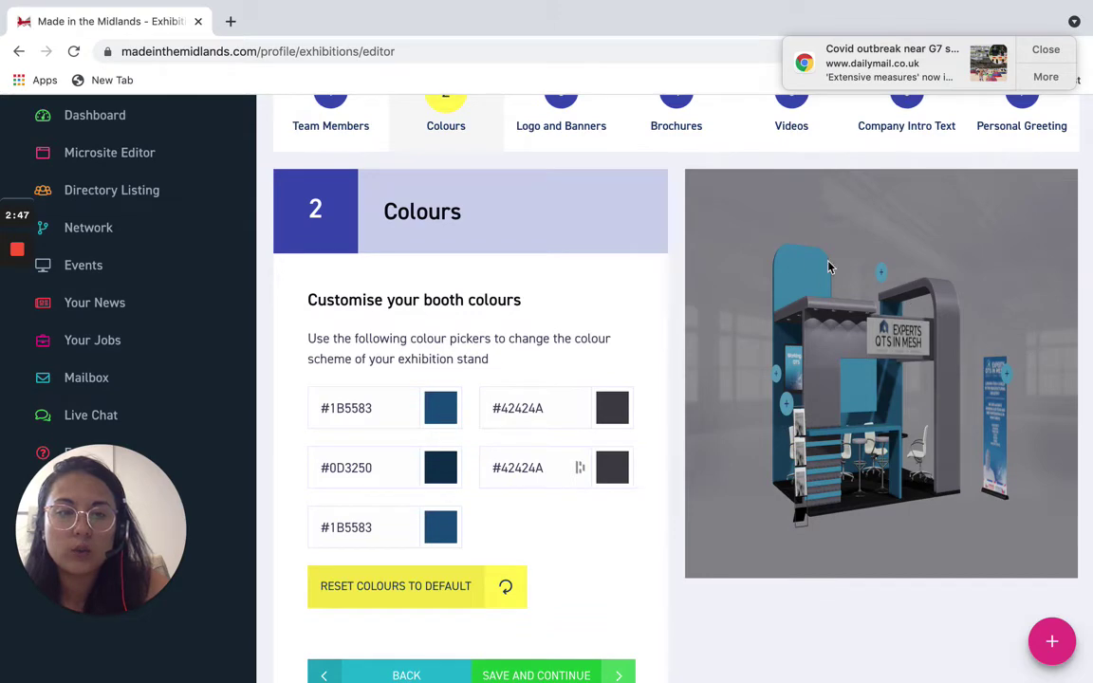
scroll(579, 247, up, 3)
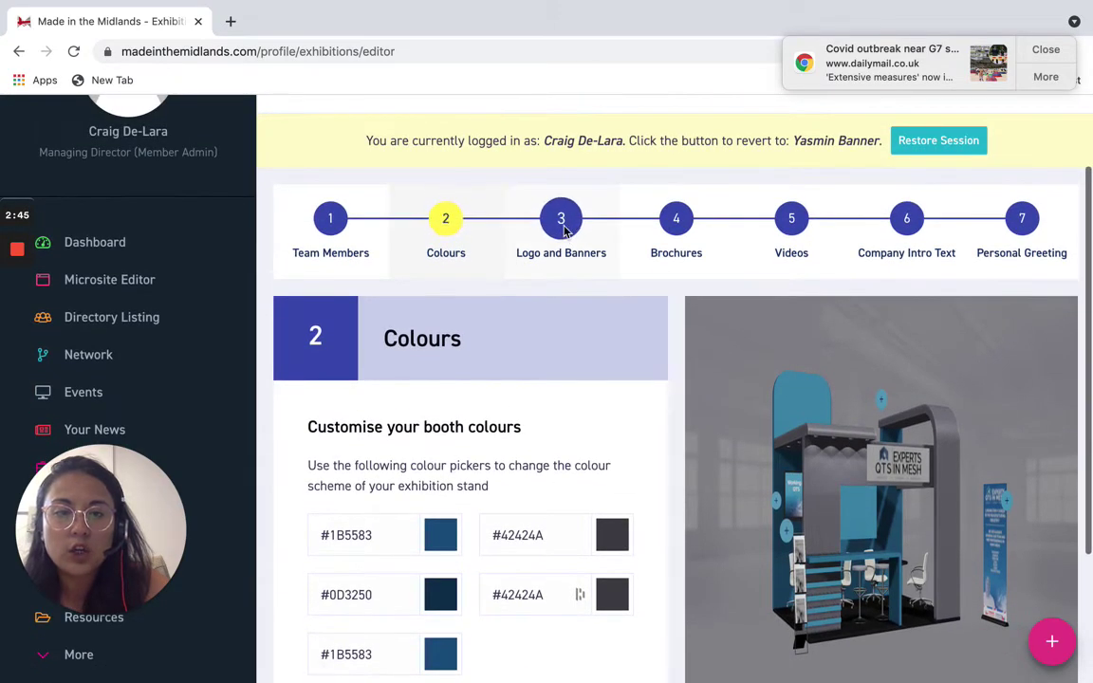
click(563, 227)
scroll(560, 444, down, 2)
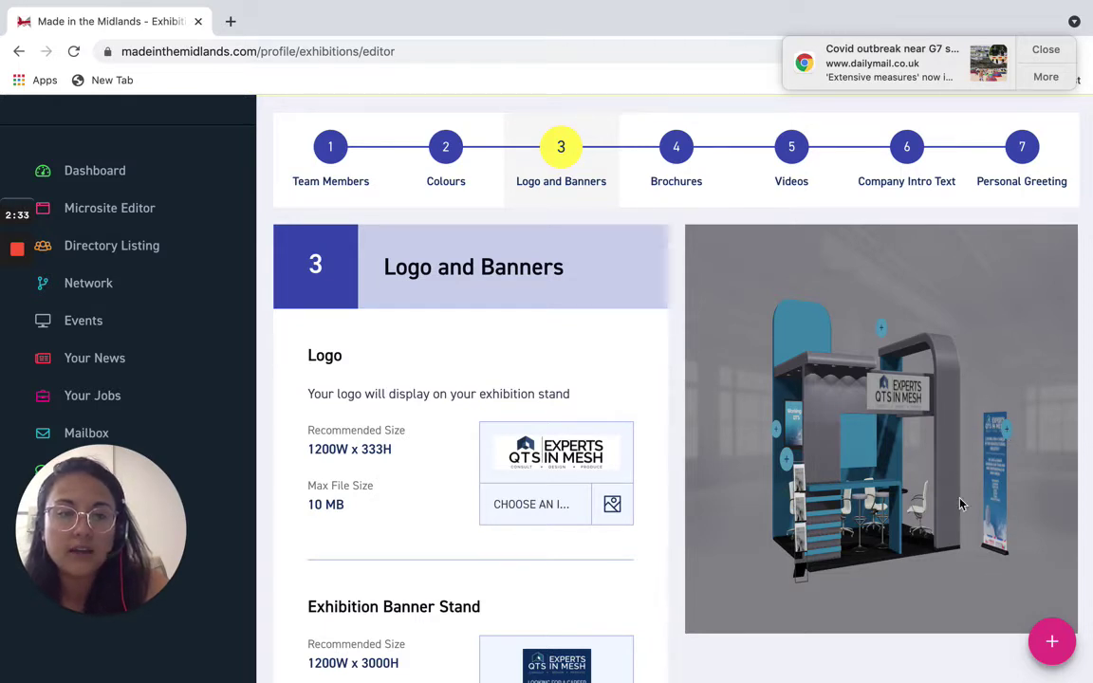
- Go to step 4 Brochures and scroll through the uploaded brochure cards
click(680, 164)
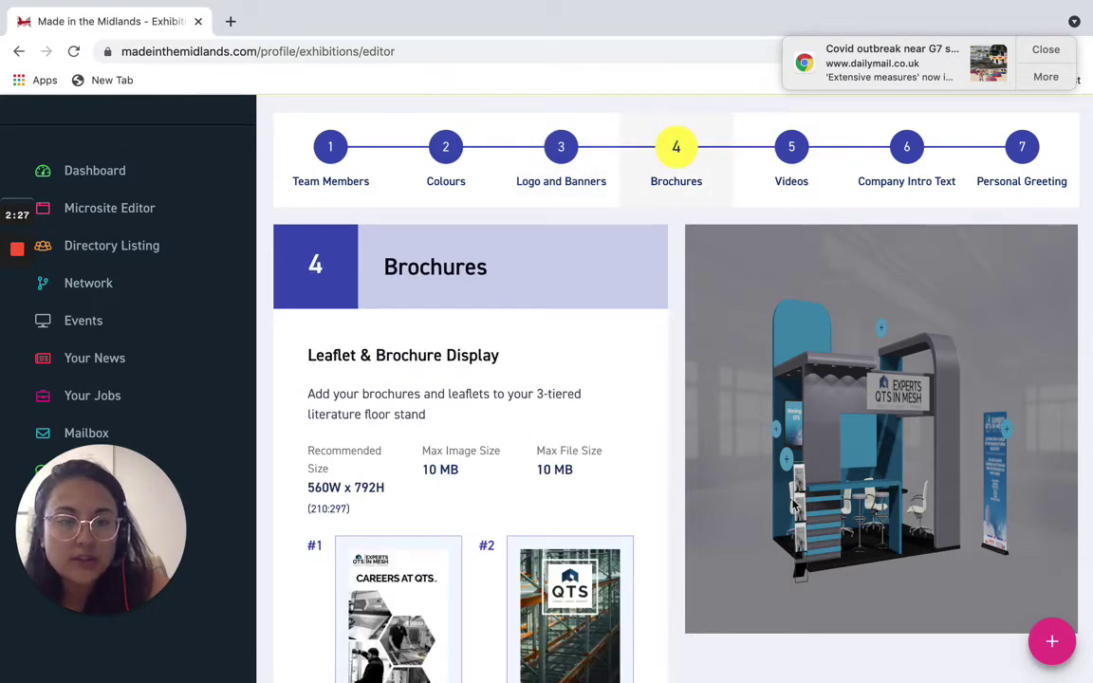
scroll(523, 465, down, 5)
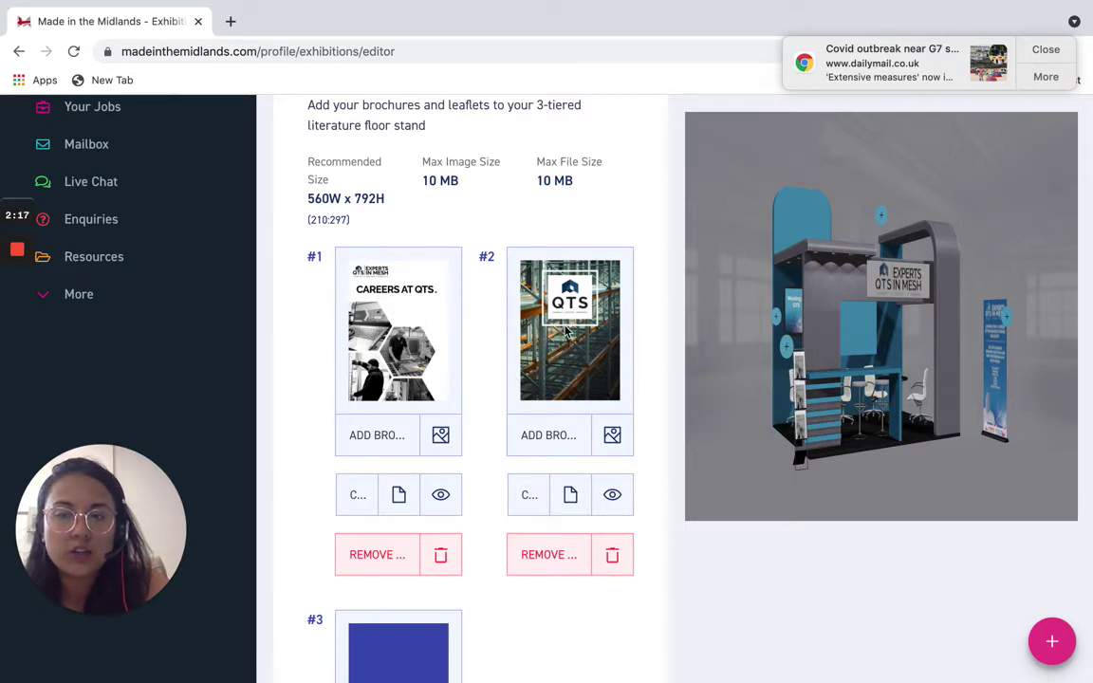
scroll(565, 325, up, 5)
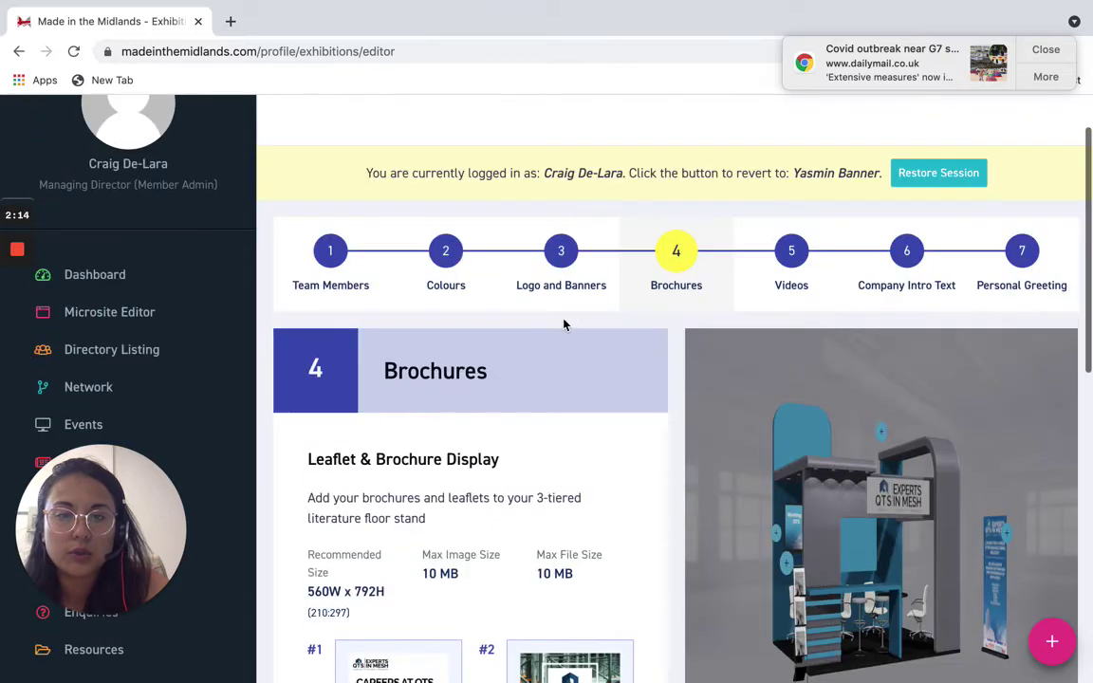
- Check the 'Working at QTS' TV thumbnail and the YouTube TV Video URL in step 5
click(794, 243)
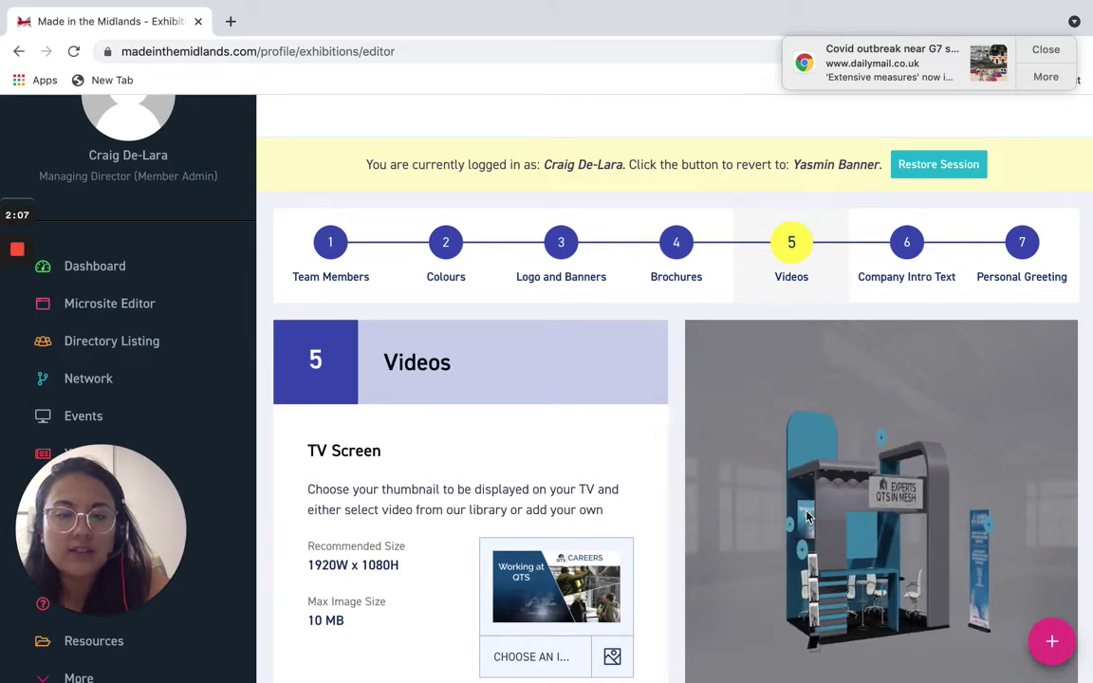
scroll(581, 490, down, 5)
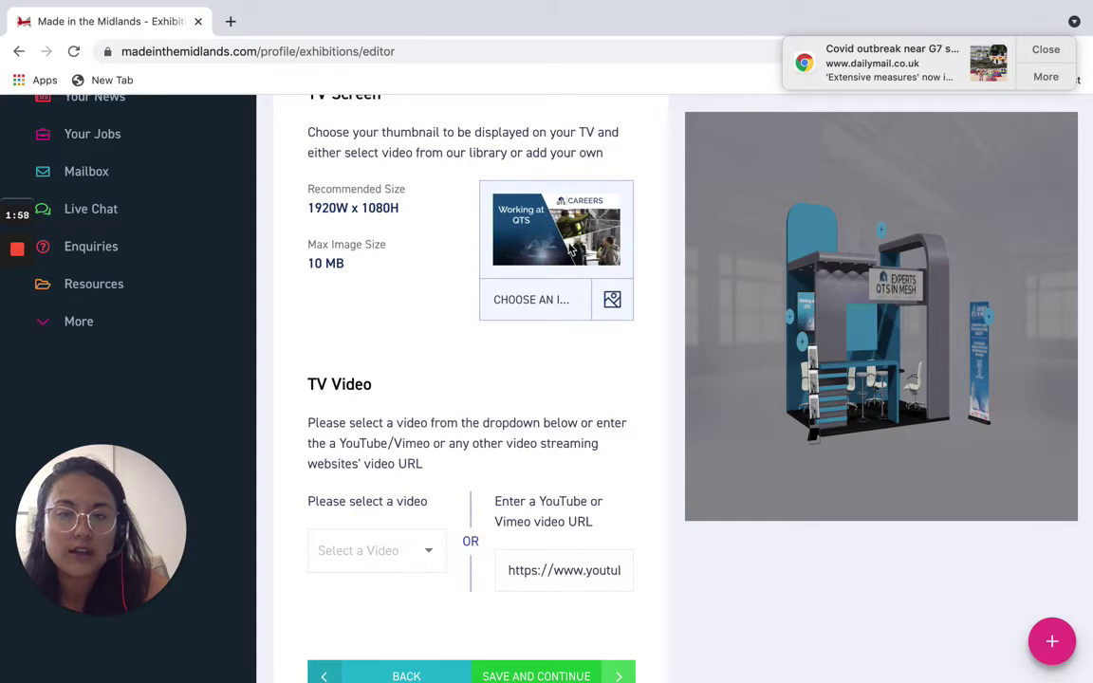
scroll(494, 439, up, 3)
scroll(495, 342, up, 3)
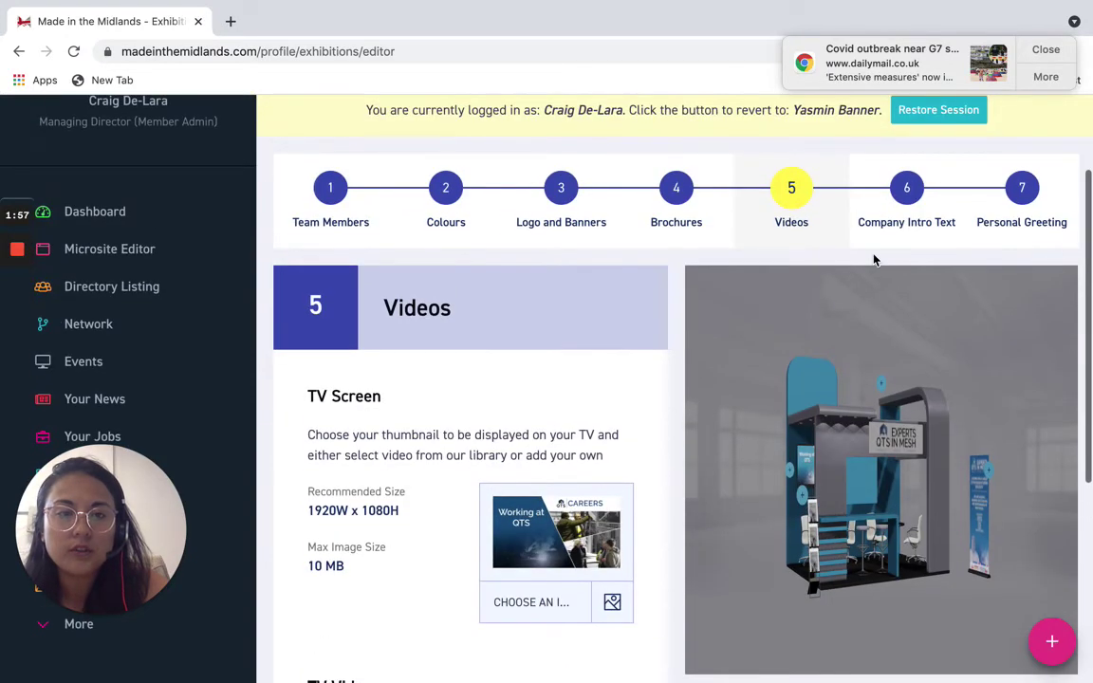
- Read through the 130-word About Company description of QTS in step 6
click(897, 198)
scroll(548, 464, down, 5)
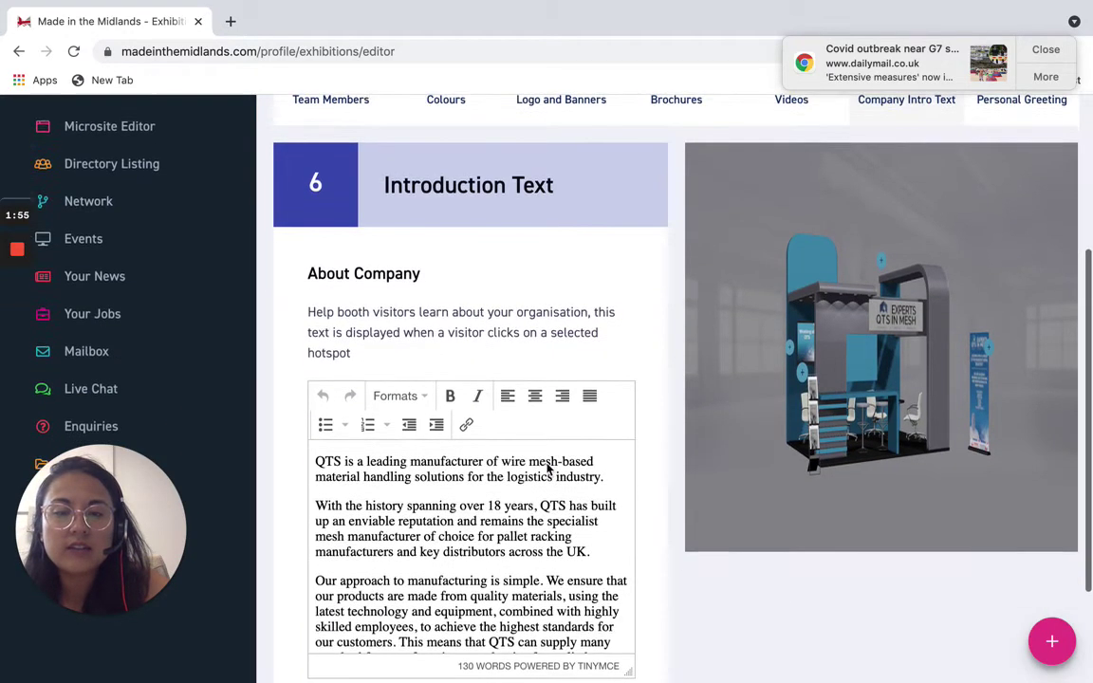
scroll(546, 465, up, 2)
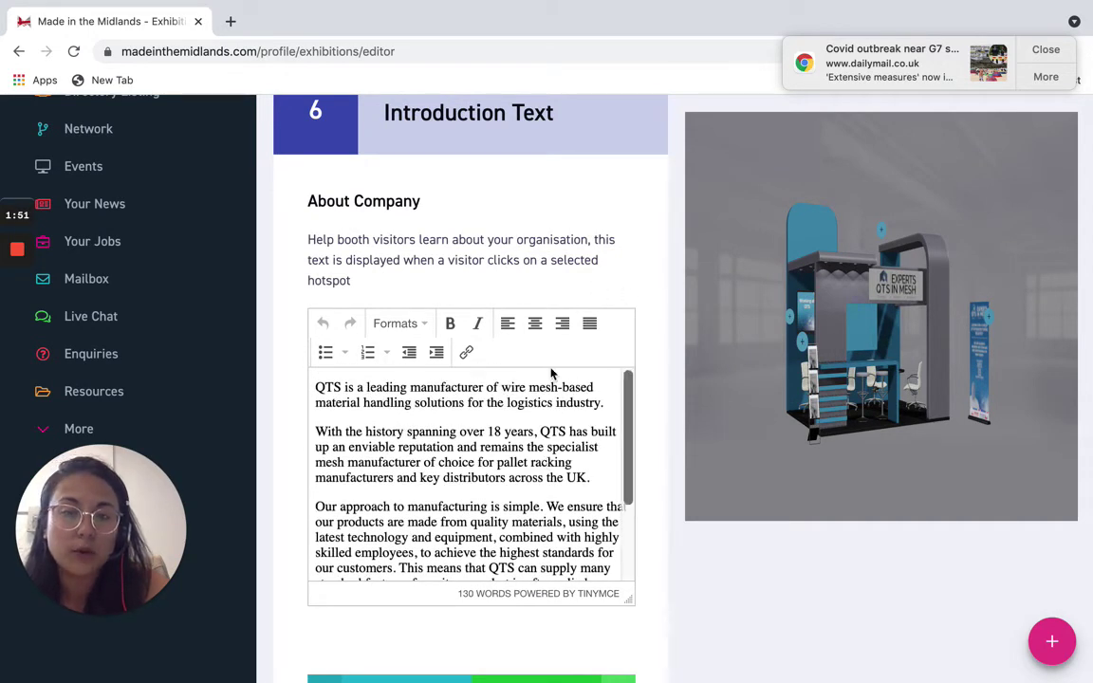
scroll(564, 385, down, 4)
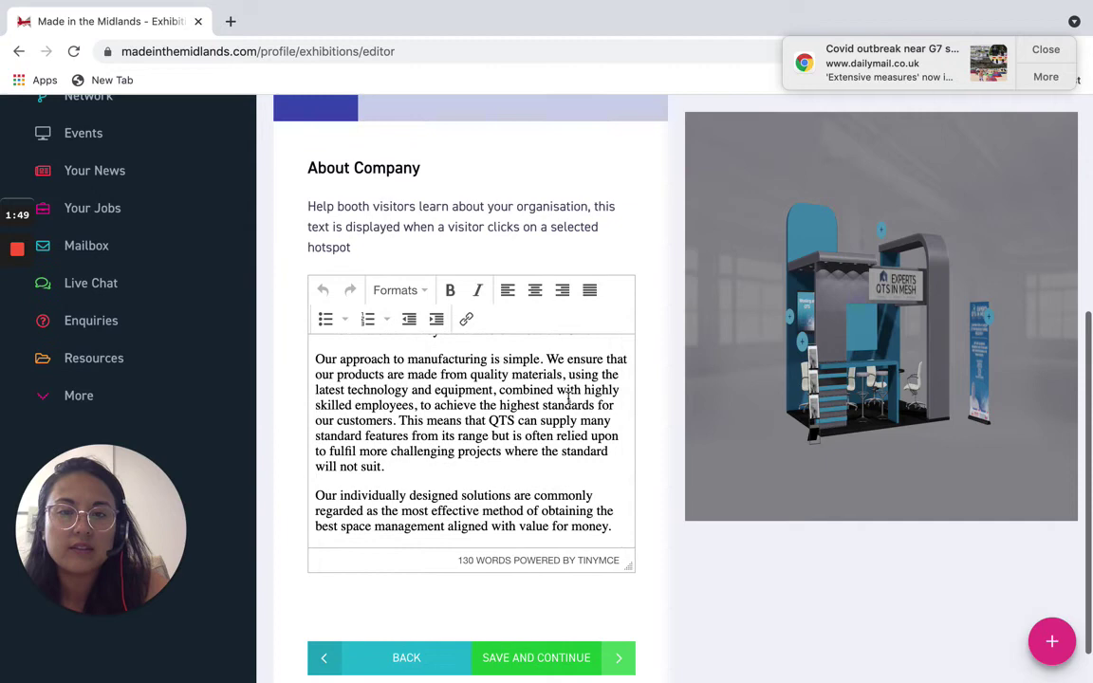
scroll(569, 397, up, 5)
scroll(568, 397, up, 3)
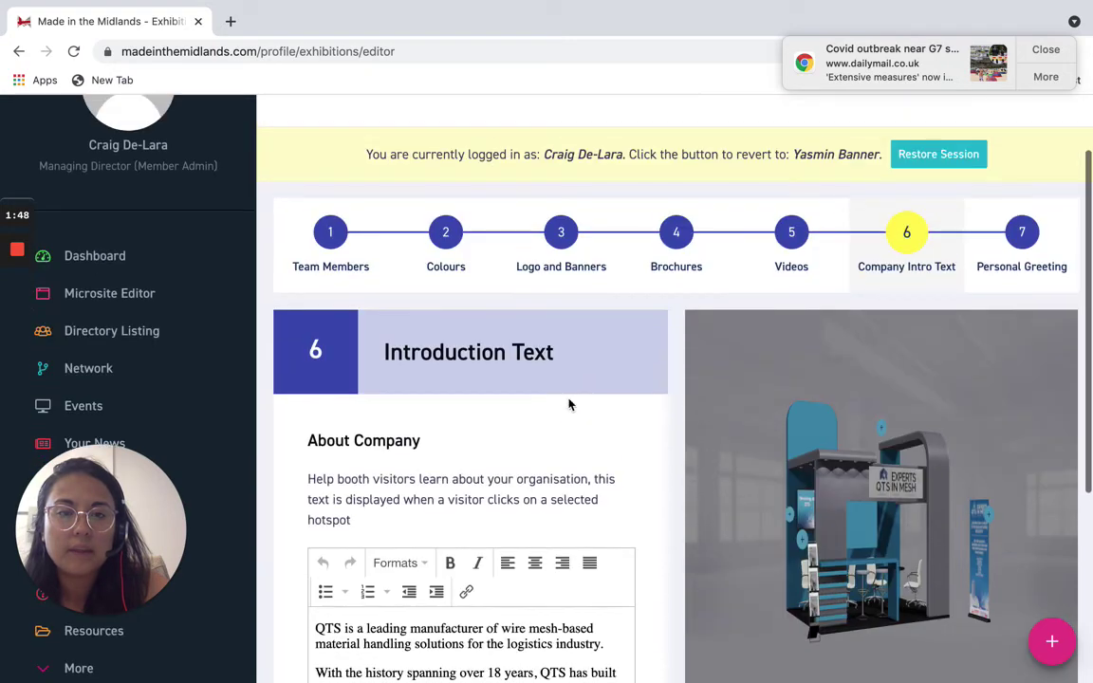
- Go to step 7 and review the greeting's YouTube URL, chosen team member and photo
click(1023, 237)
scroll(531, 459, down, 3)
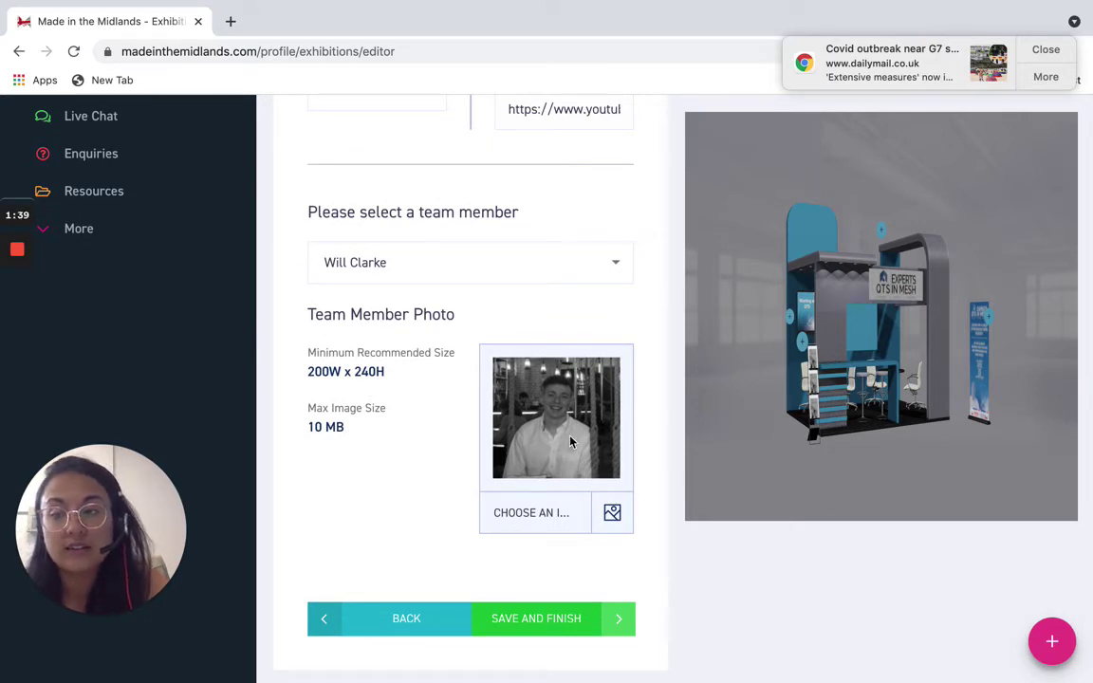
scroll(503, 489, down, 1)
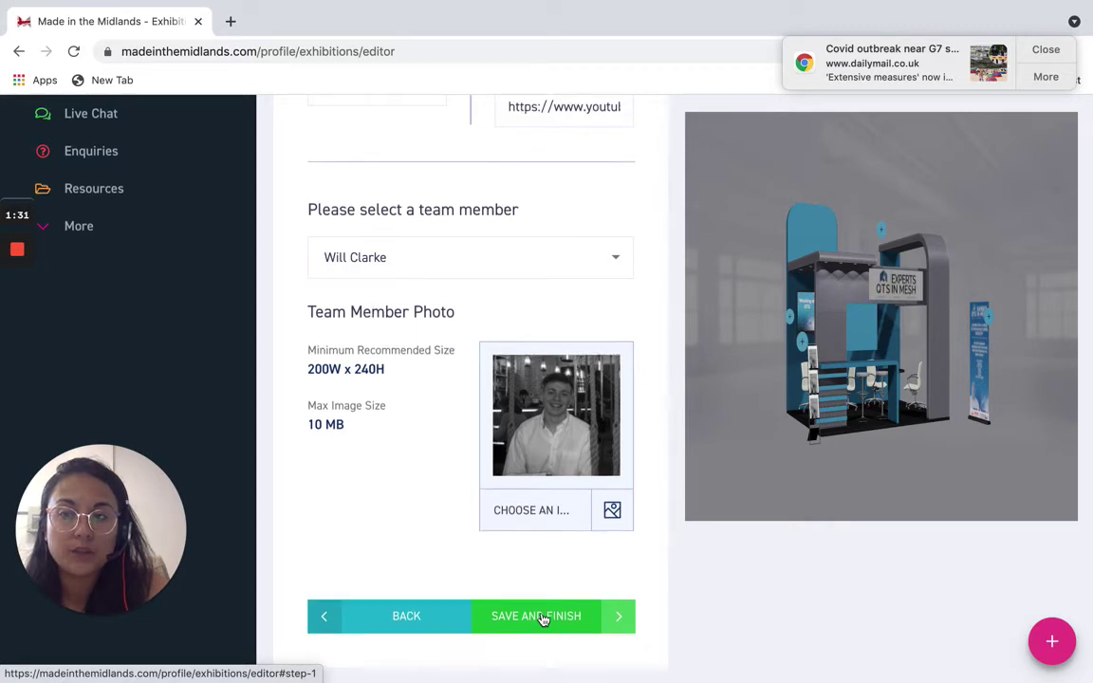
scroll(543, 617, up, 5)
scroll(543, 618, up, 1)
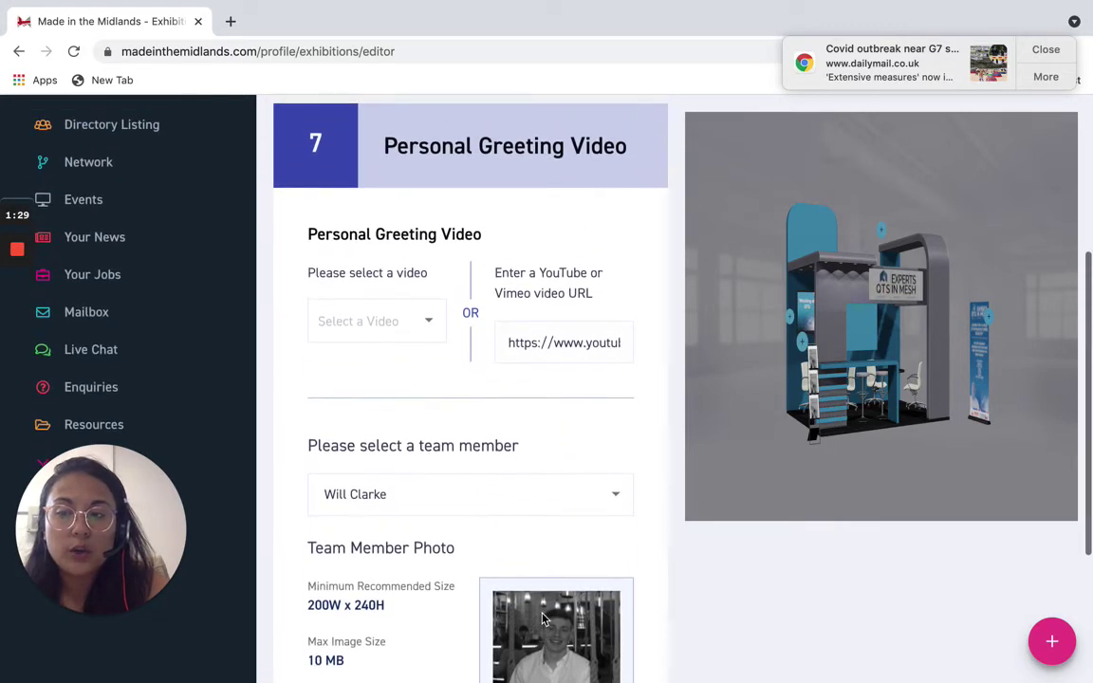
- Open Live Chat and view the graduate's message asking about suitable vacancies
click(92, 355)
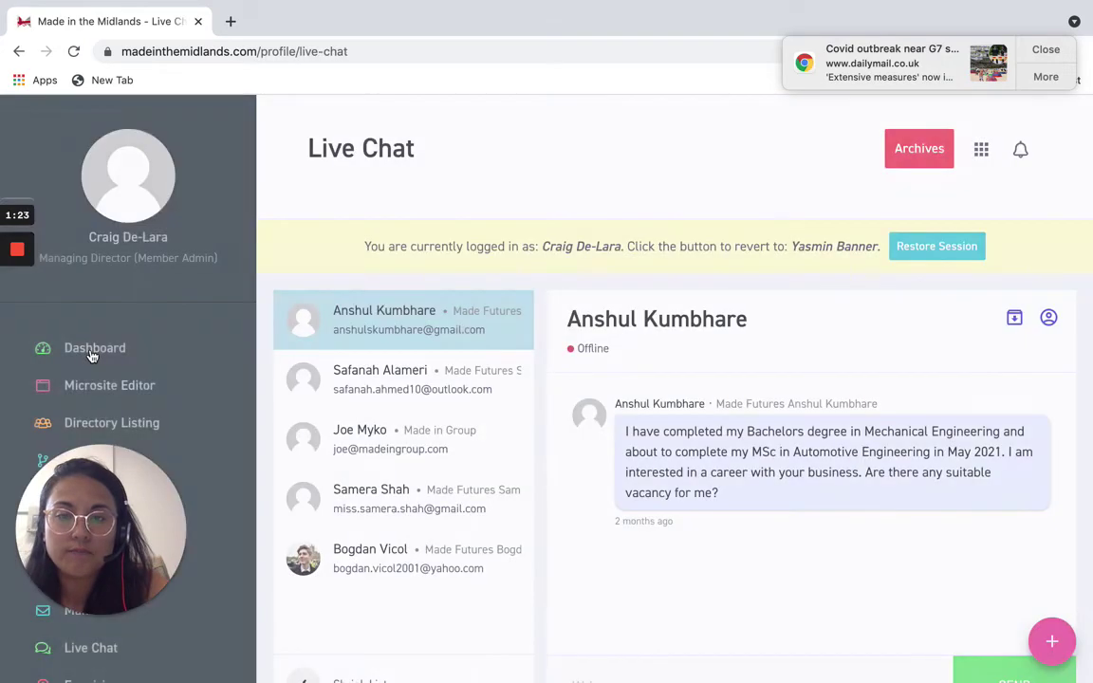
scroll(536, 445, down, 2)
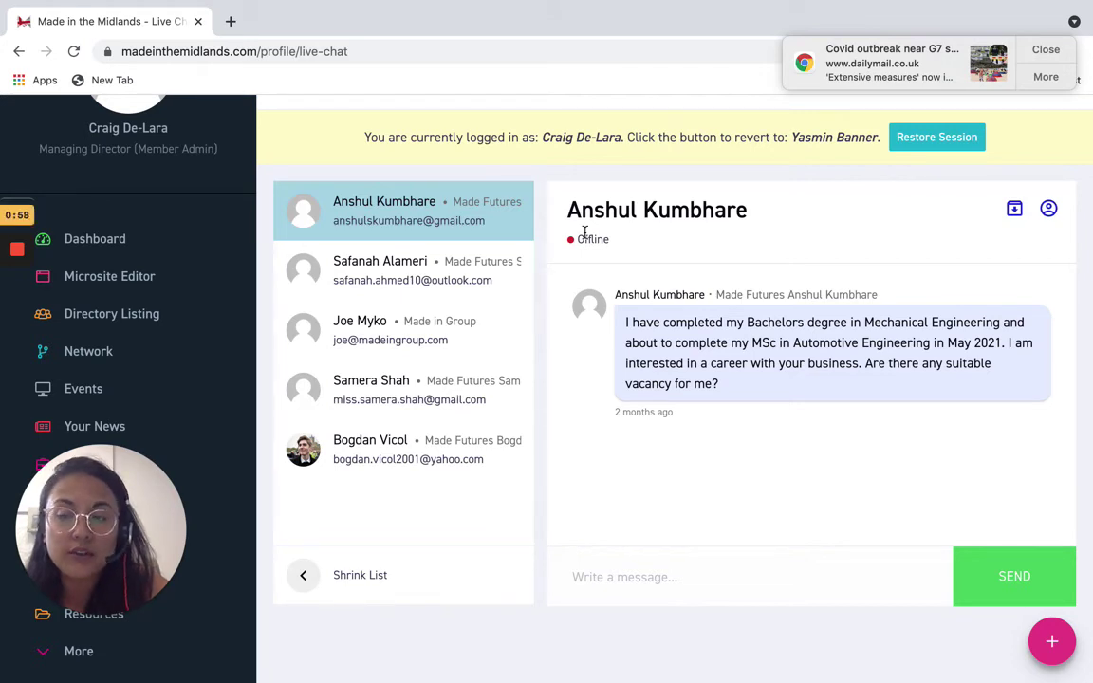
- Open the graduate sender's Profile panel beside the vacancy enquiry and review its fields
click(1050, 210)
scroll(900, 476, down, 5)
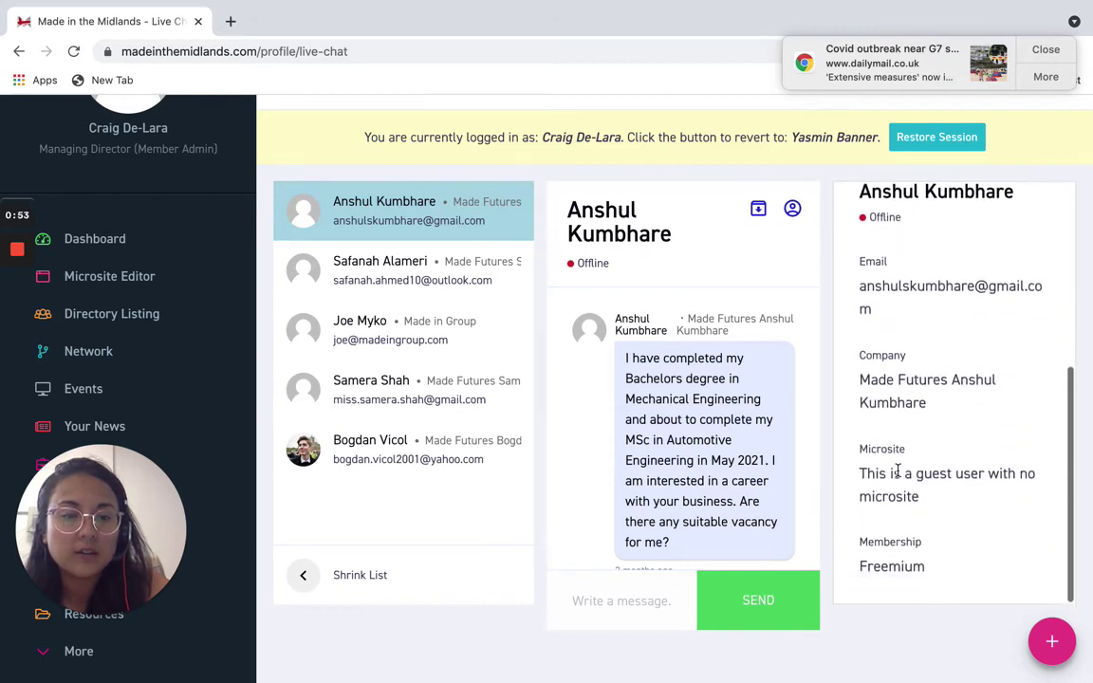
scroll(898, 472, up, 3)
scroll(898, 475, up, 3)
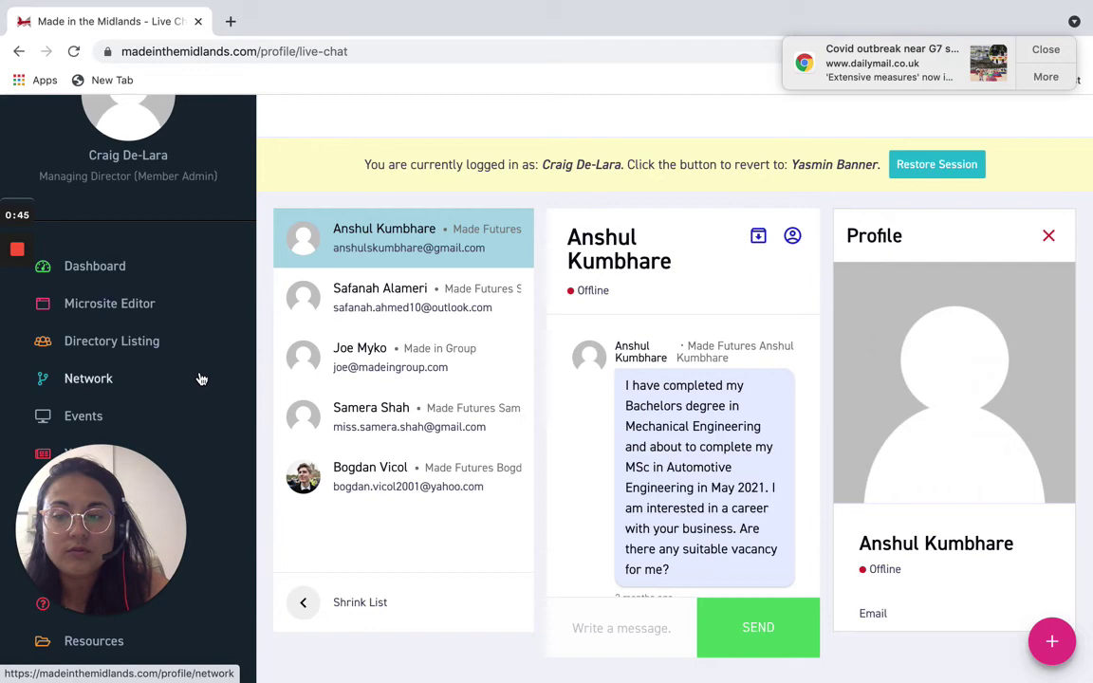
scroll(198, 377, down, 2)
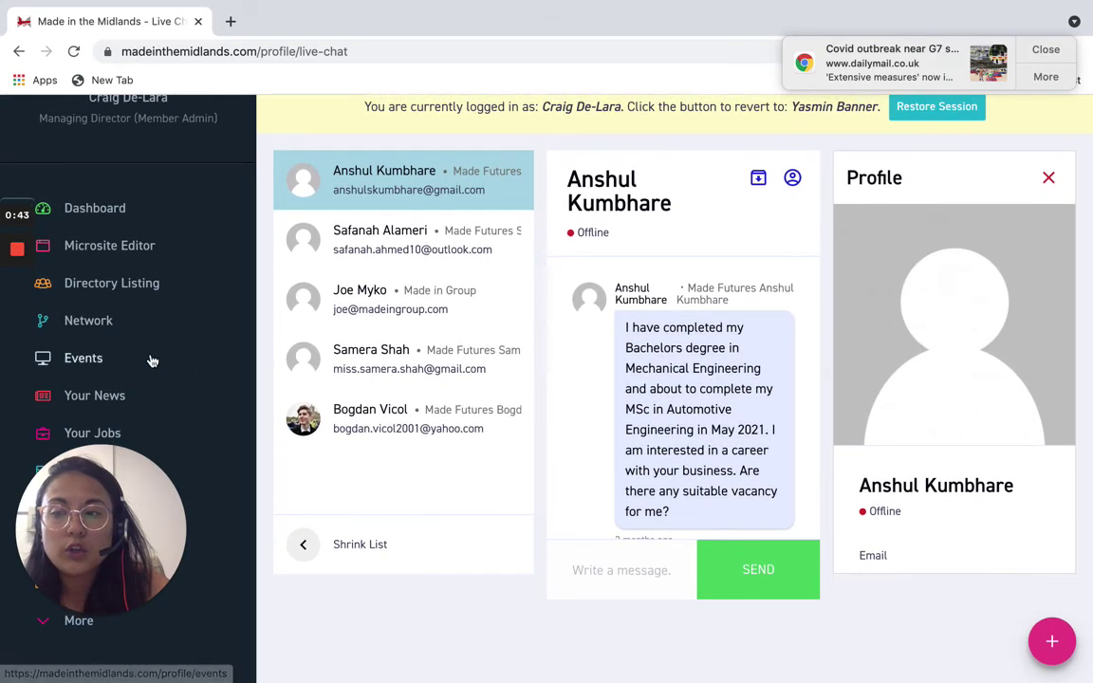
scroll(151, 359, up, 1)
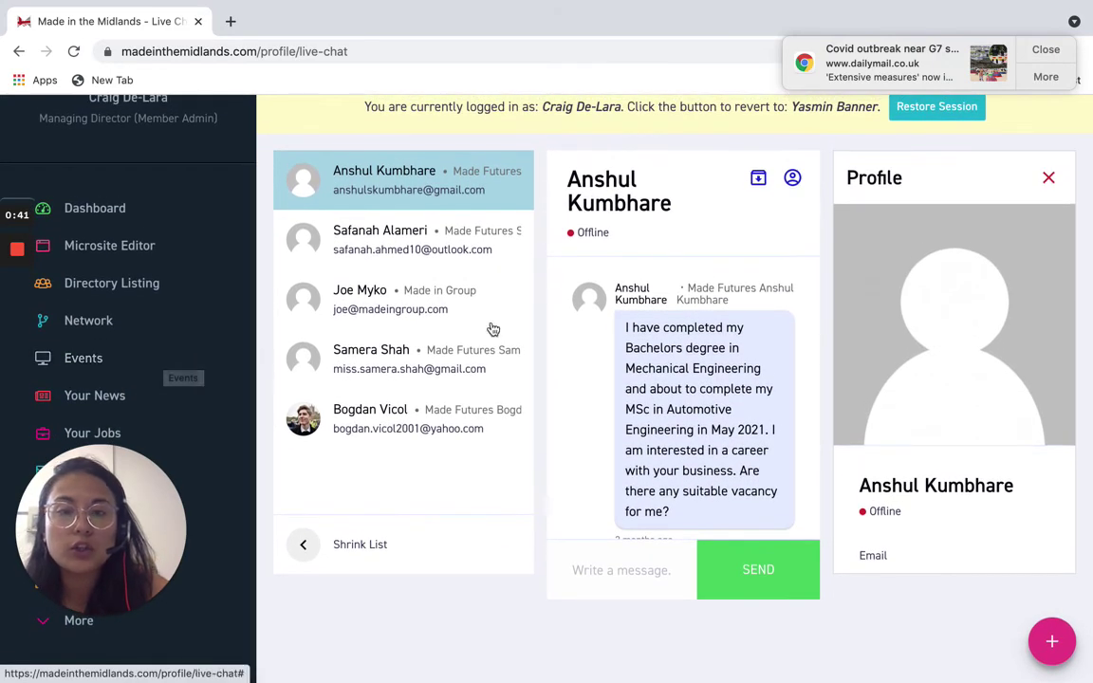
scroll(490, 327, up, 3)
scroll(491, 327, up, 2)
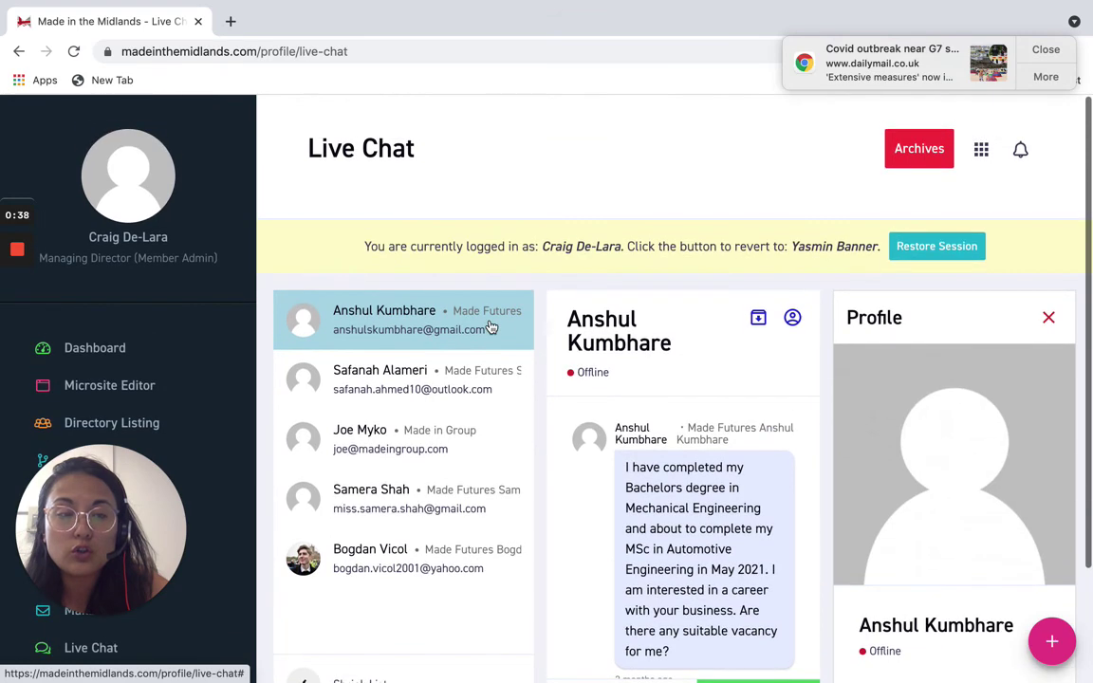
scroll(490, 327, down, 3)
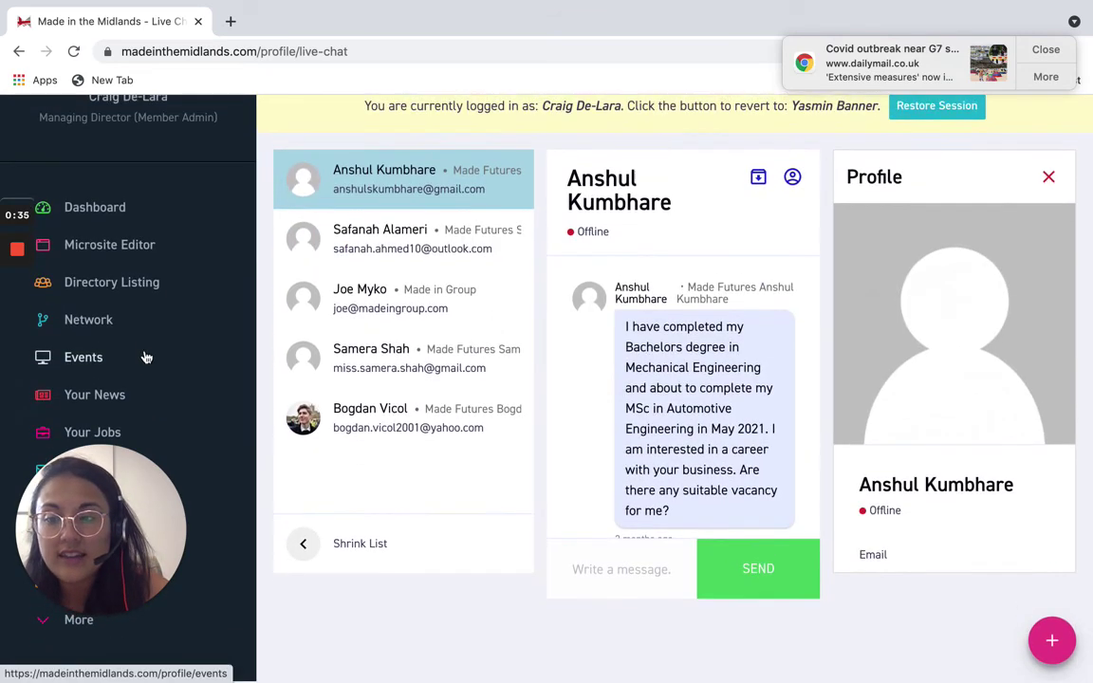
scroll(166, 291, up, 1)
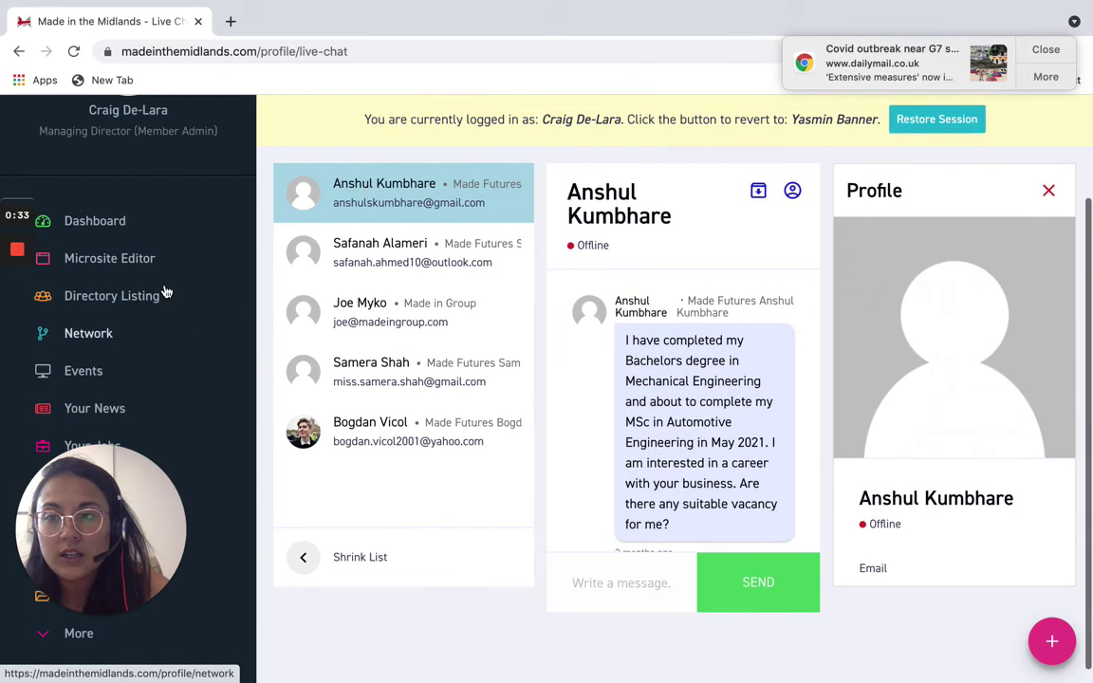
- Go to the account Dashboard and open the Resources library from the sidebar
click(98, 235)
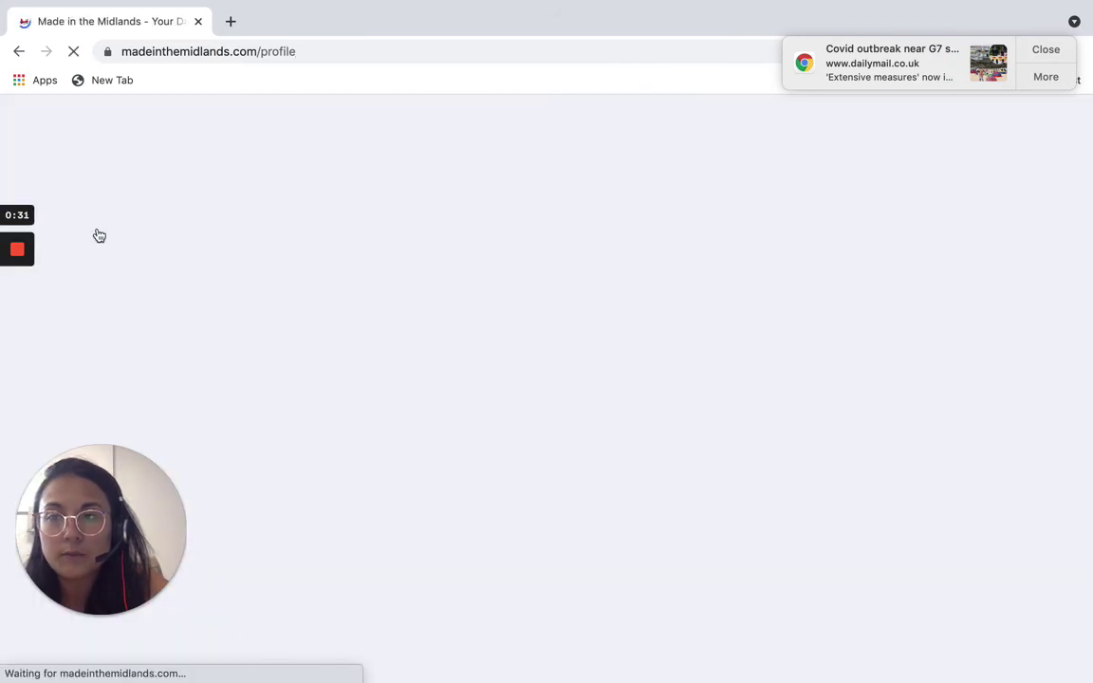
scroll(168, 356, down, 5)
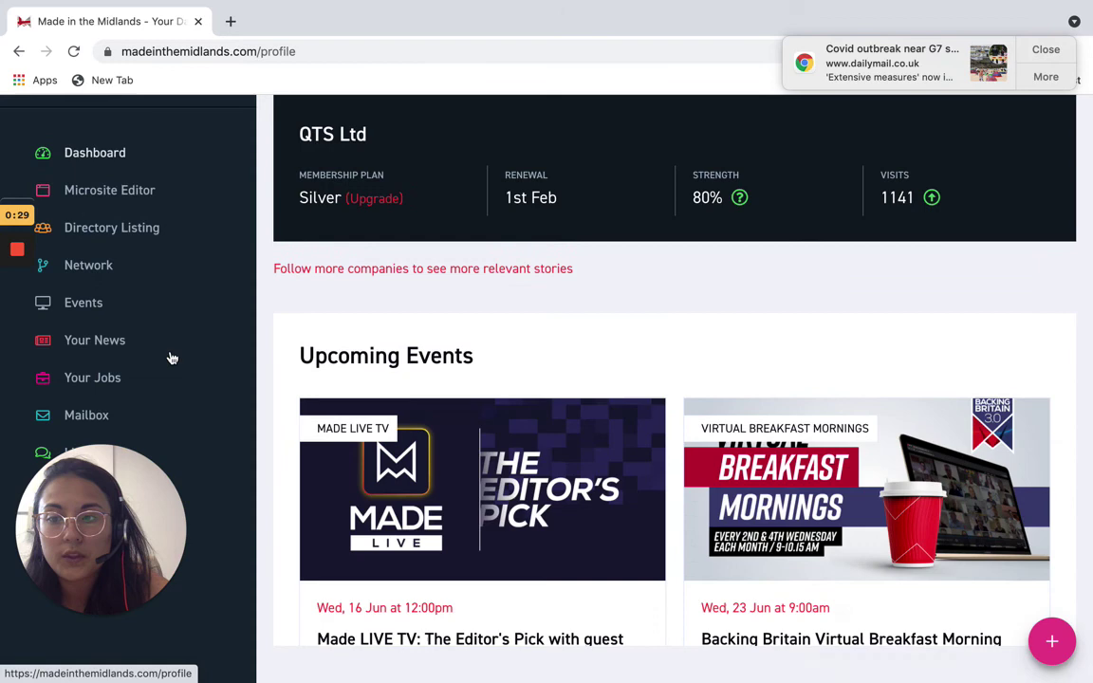
scroll(169, 357, up, 1)
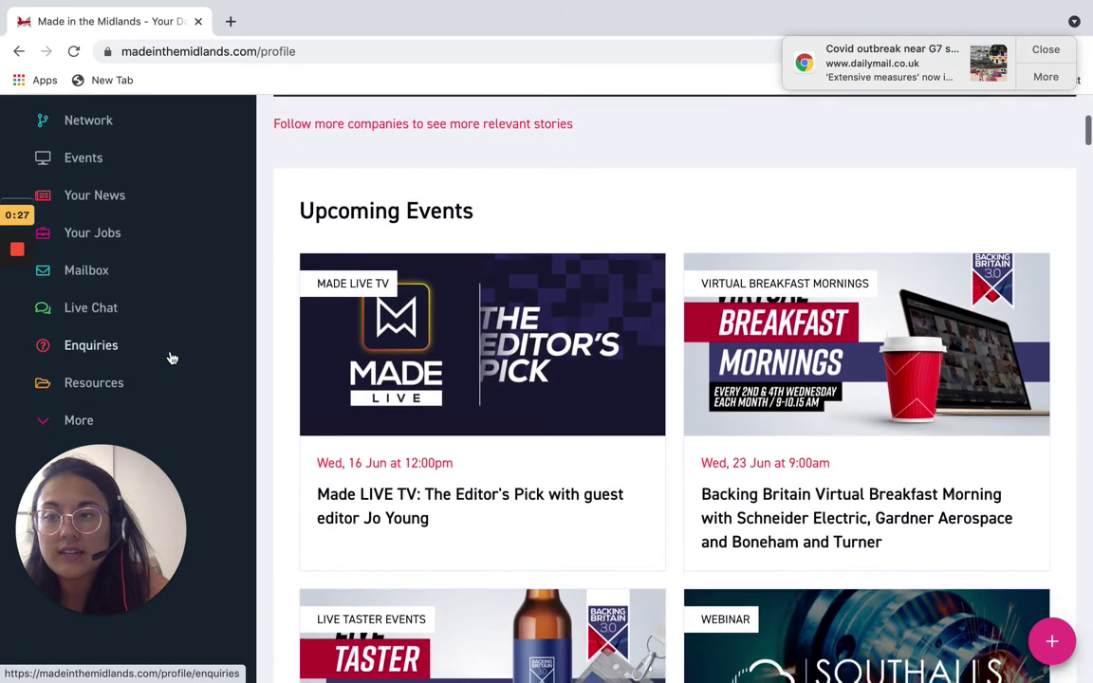
click(99, 402)
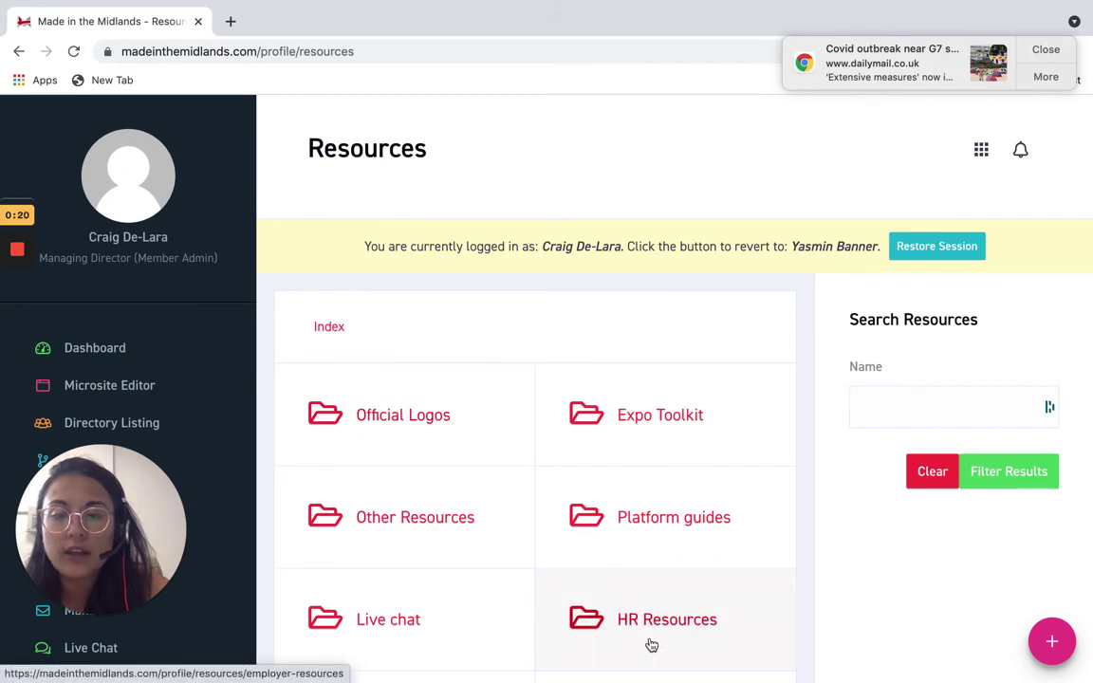
- Open the Official Logos folder and browse its downloads, including the Made Futures Email Signature Graphic
click(442, 455)
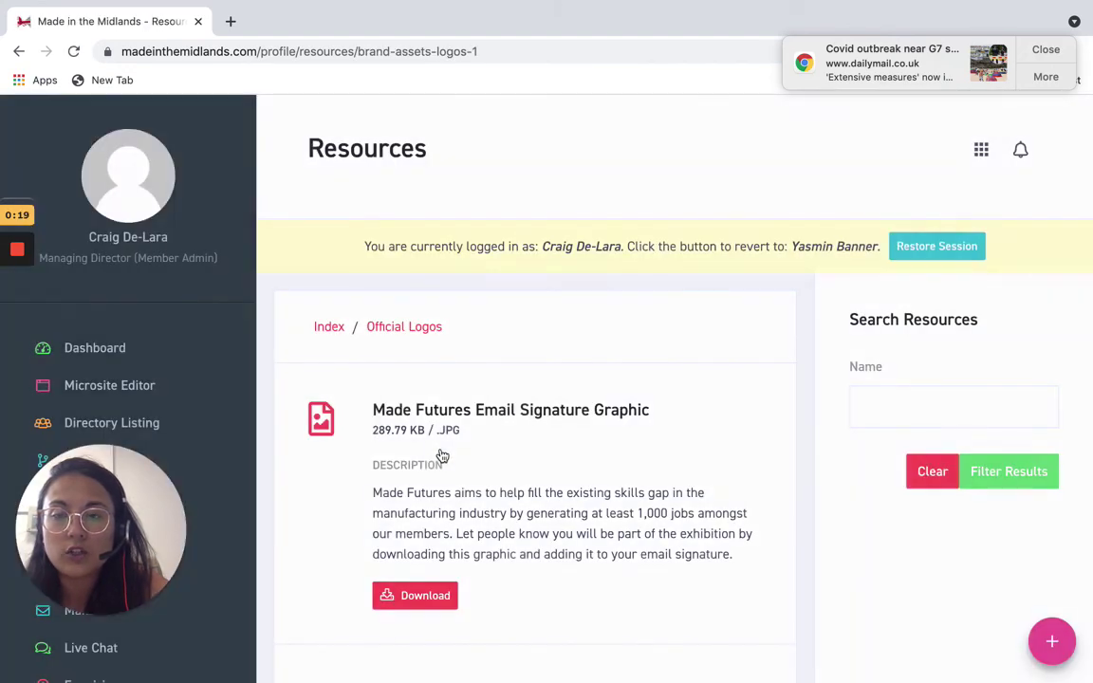
scroll(555, 455, down, 3)
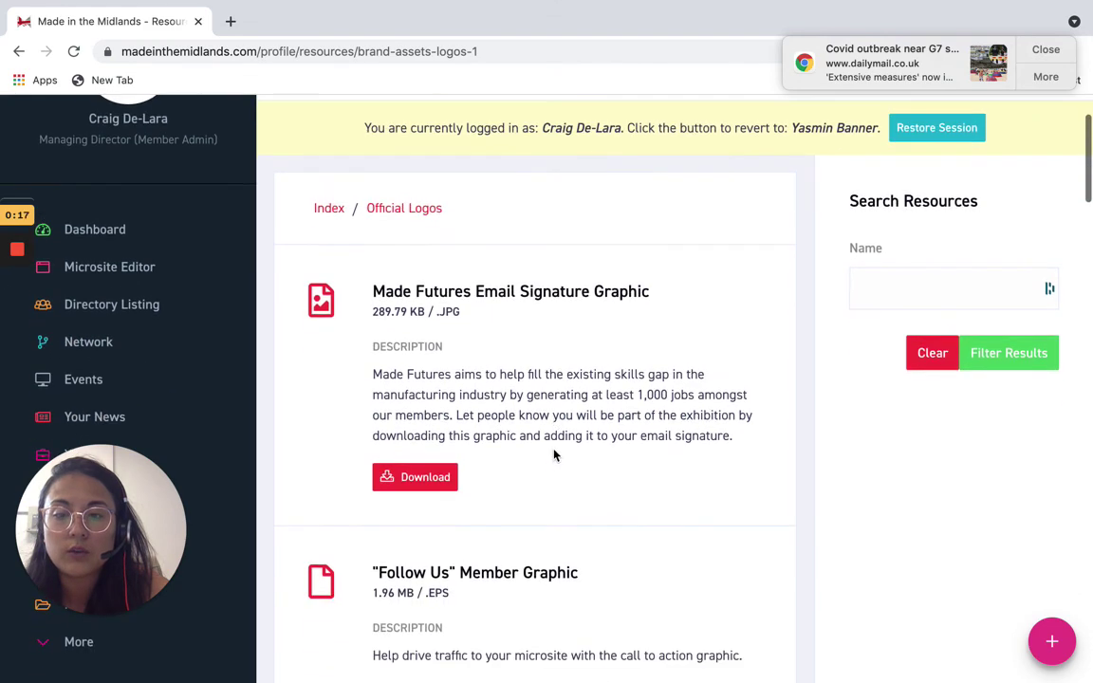
scroll(524, 488, down, 5)
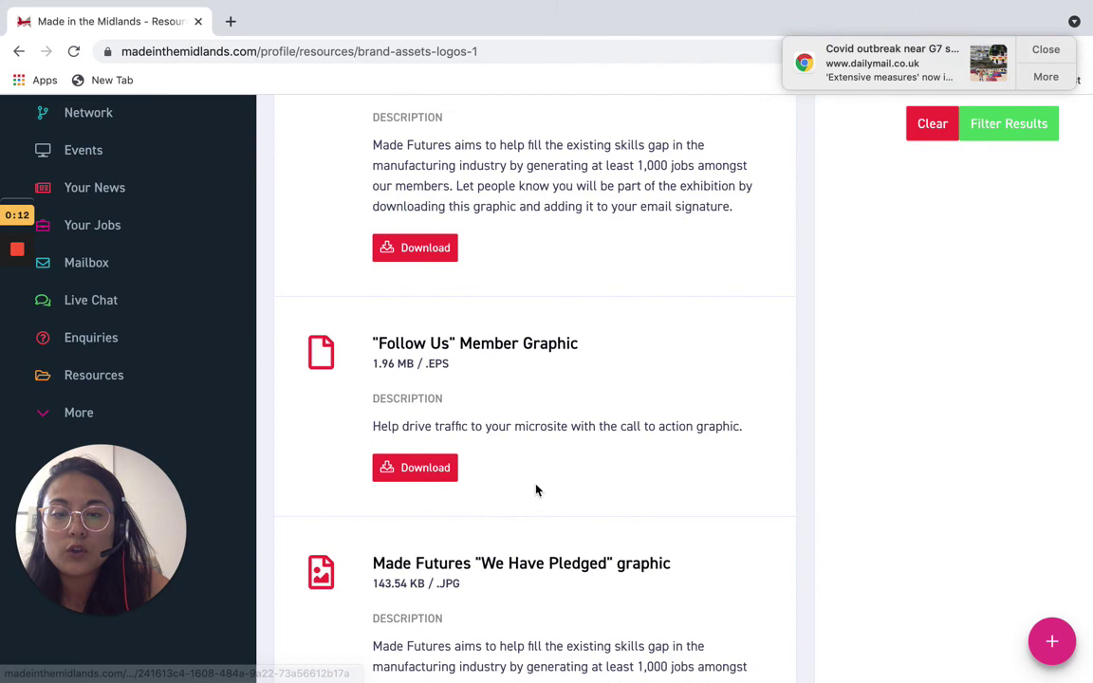
scroll(537, 488, down, 5)
scroll(535, 485, down, 2)
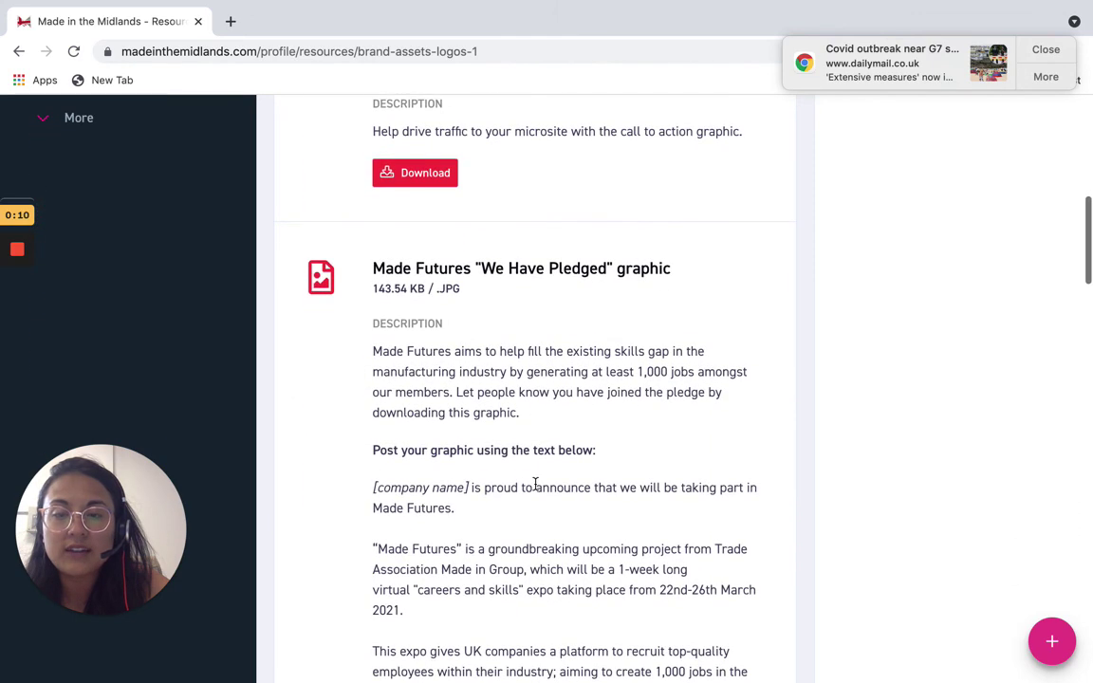
scroll(536, 484, up, 7)
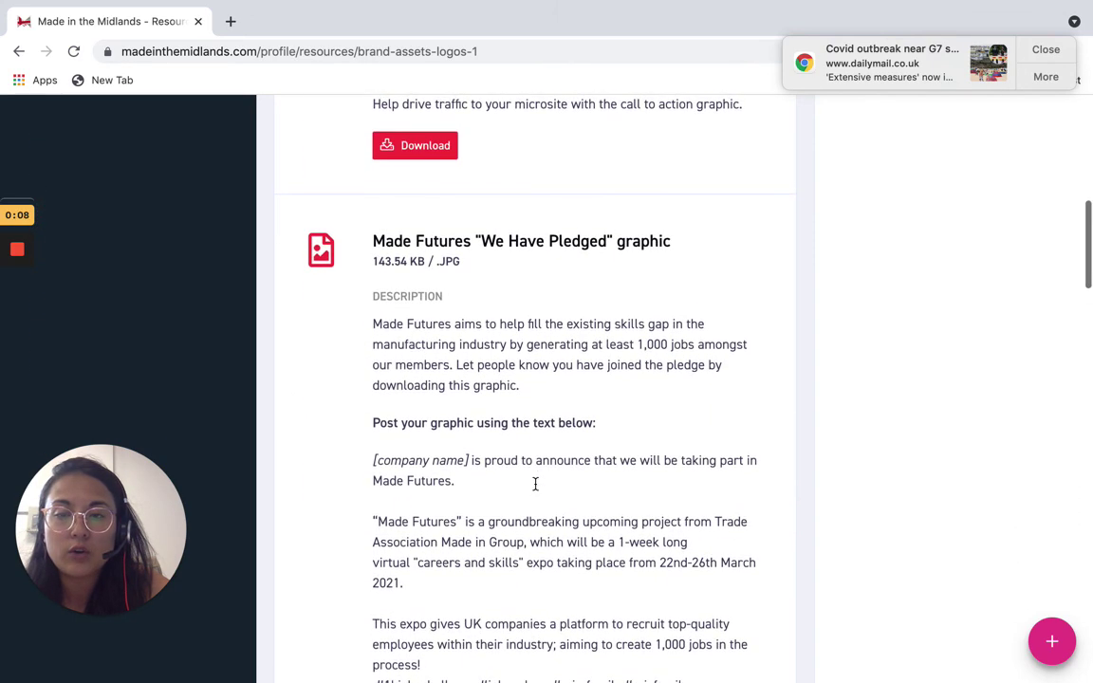
scroll(535, 490, up, 6)
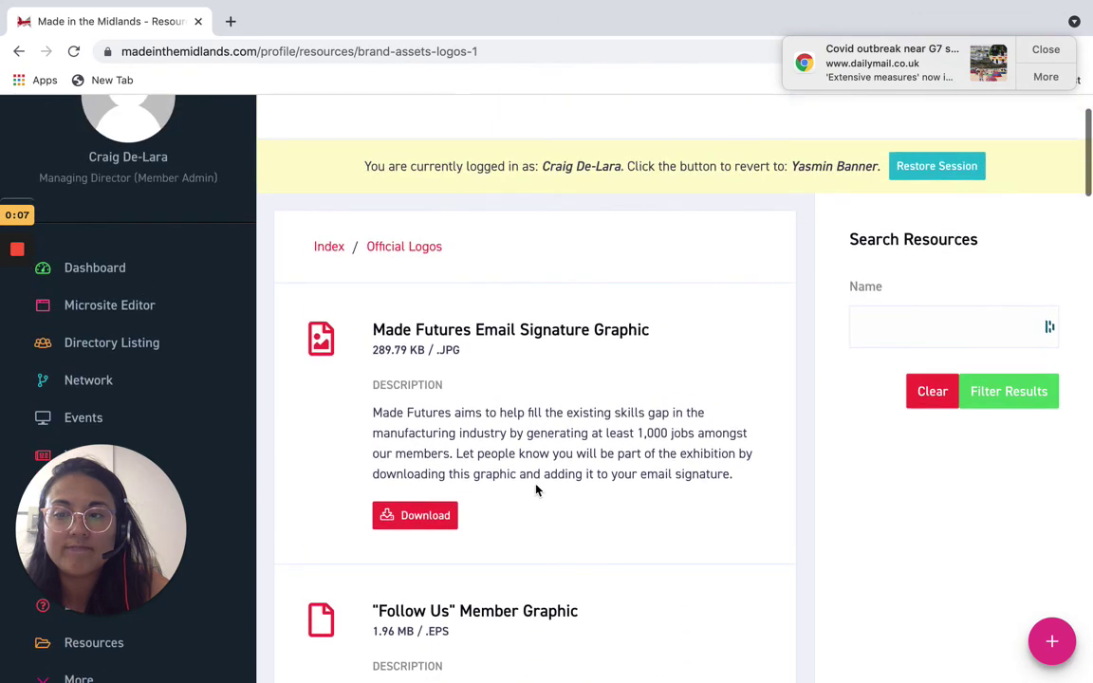